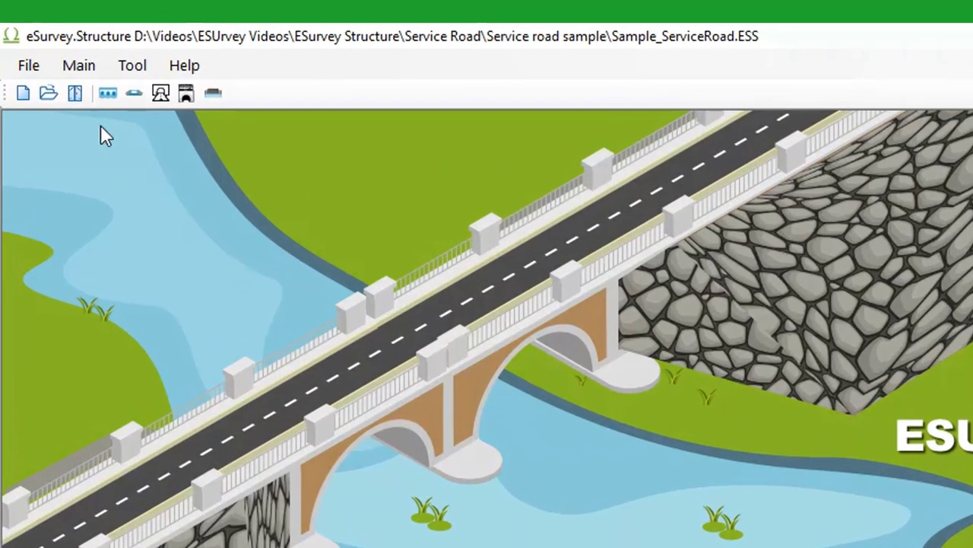
Create a new file named Service_Road_Sample in the default data directory
left_click(17, 36)
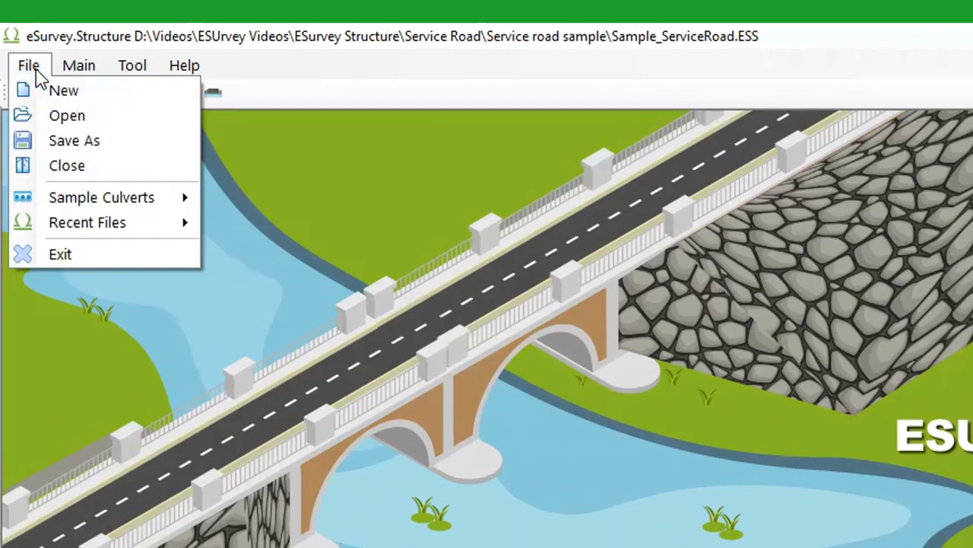
left_click(52, 92)
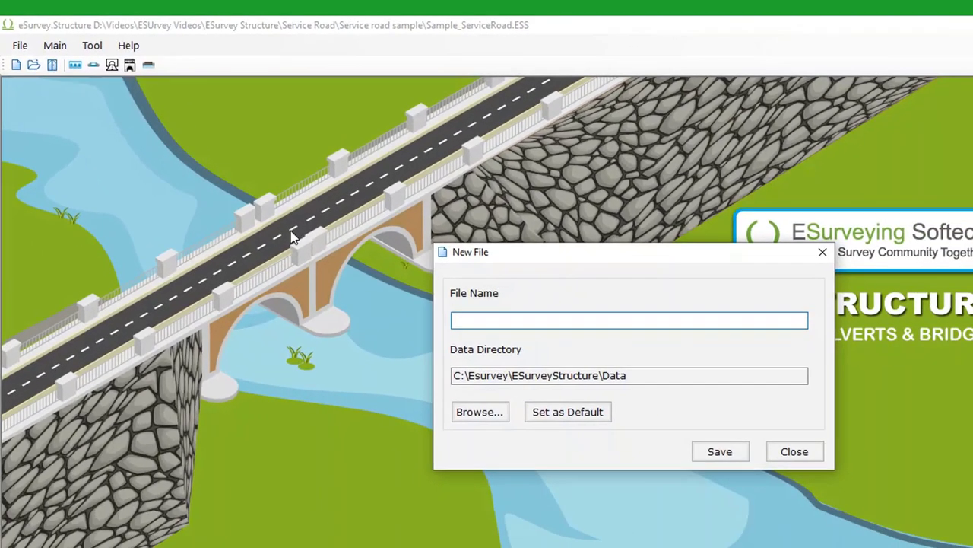
type("Service_Road_Sample")
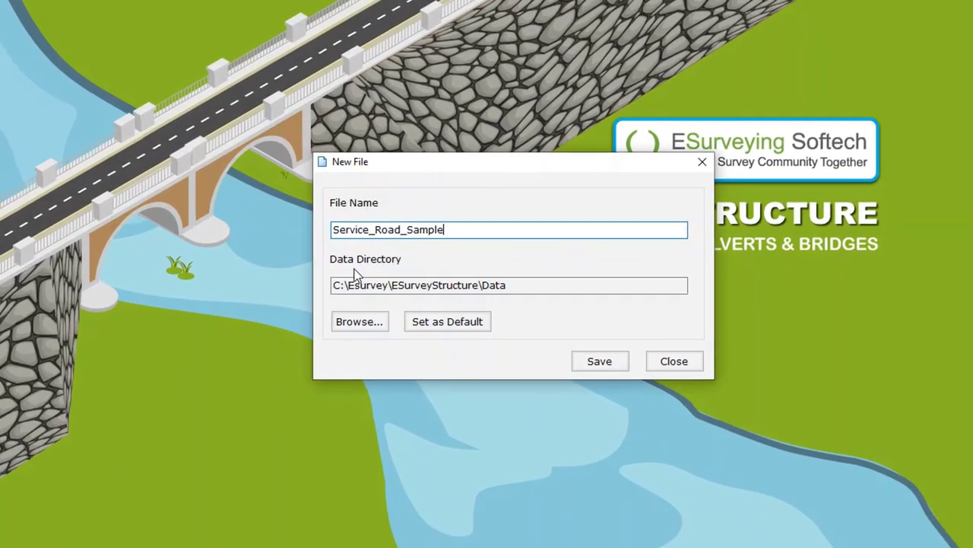
left_click(615, 361)
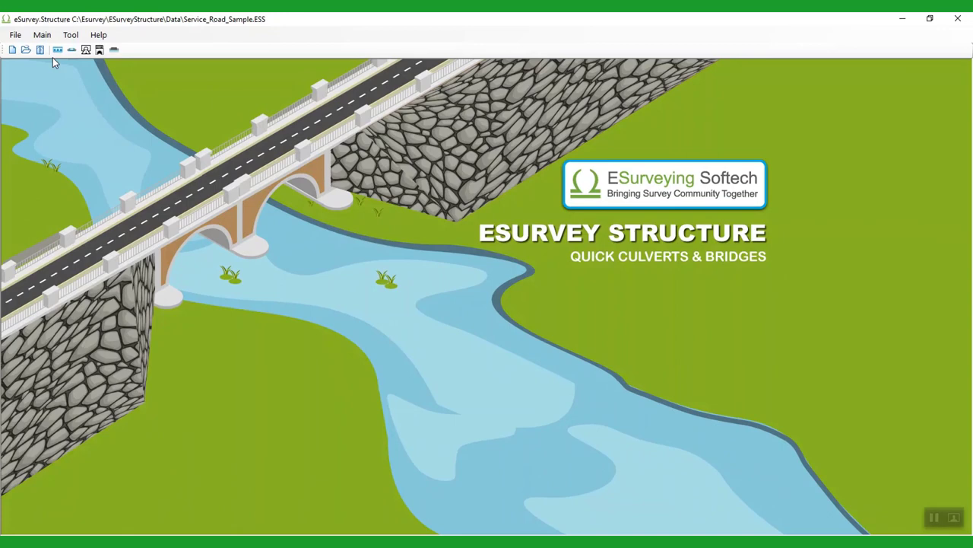
Open the drafting form for a Service Road [Box] structure and call up its settings
left_click(42, 36)
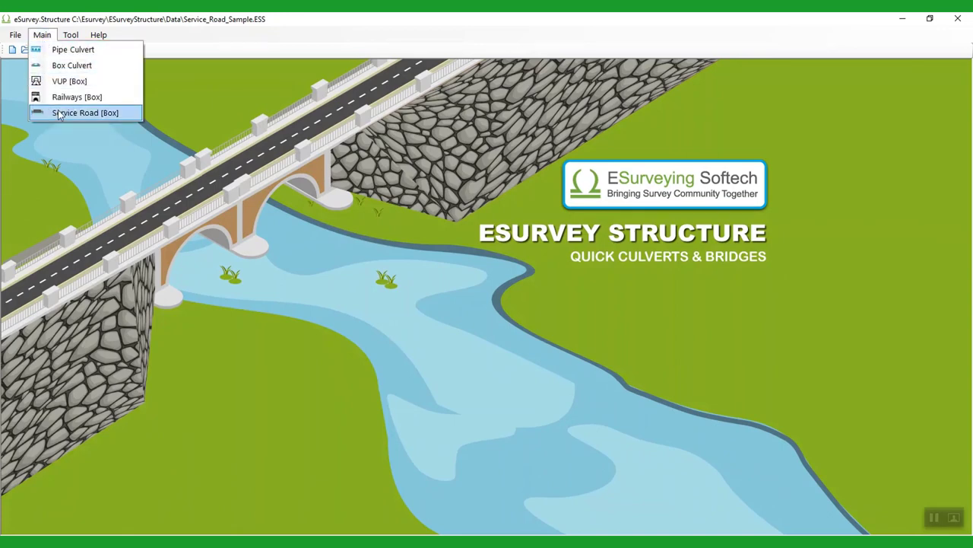
left_click(99, 112)
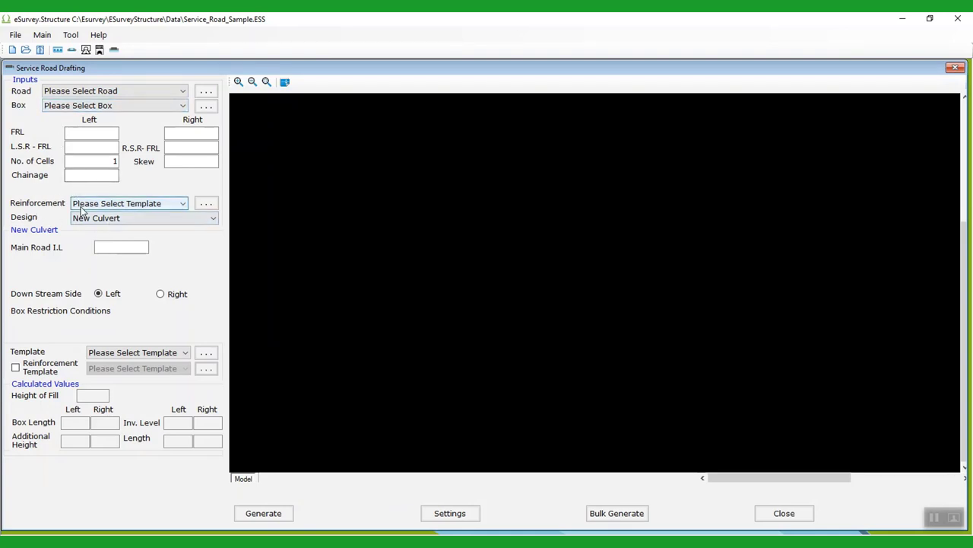
left_click(461, 515)
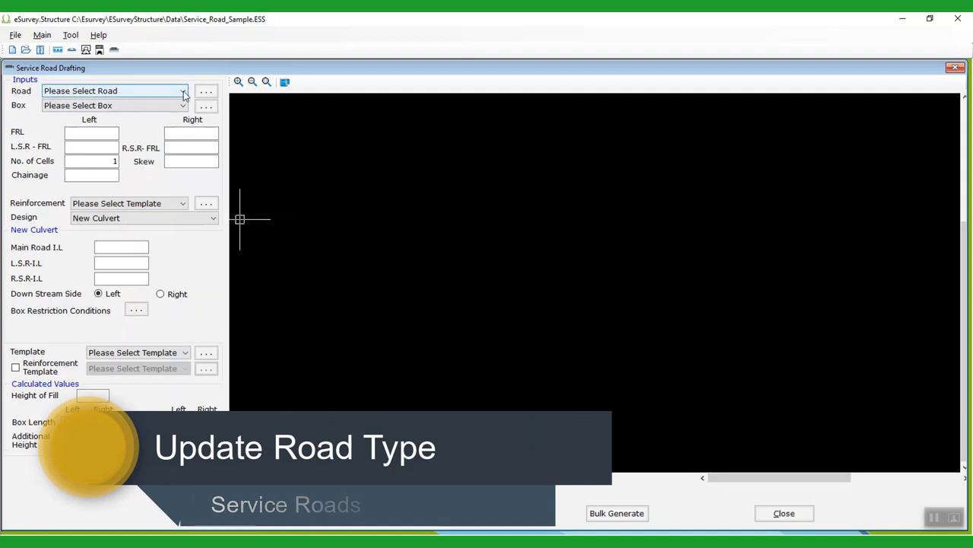
Open the main road defaults from the service road setup and review the PMGSY, 2LANE and 4LANE definitions
left_click(205, 91)
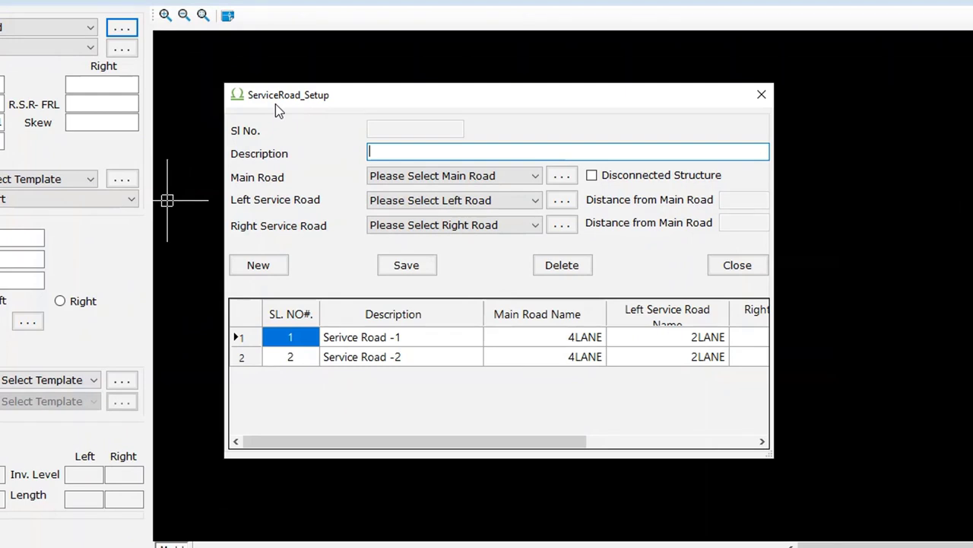
left_click(562, 175)
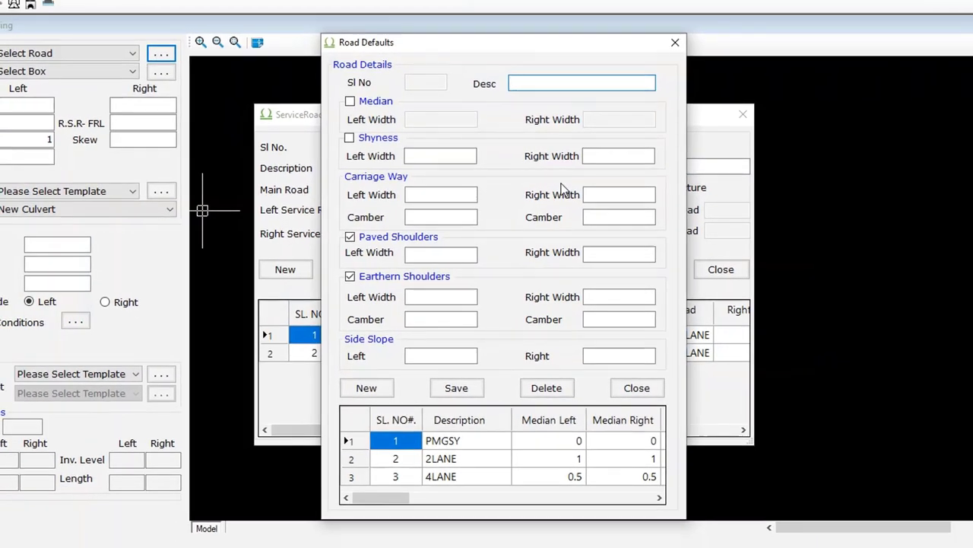
left_click(457, 442)
left_click(459, 463)
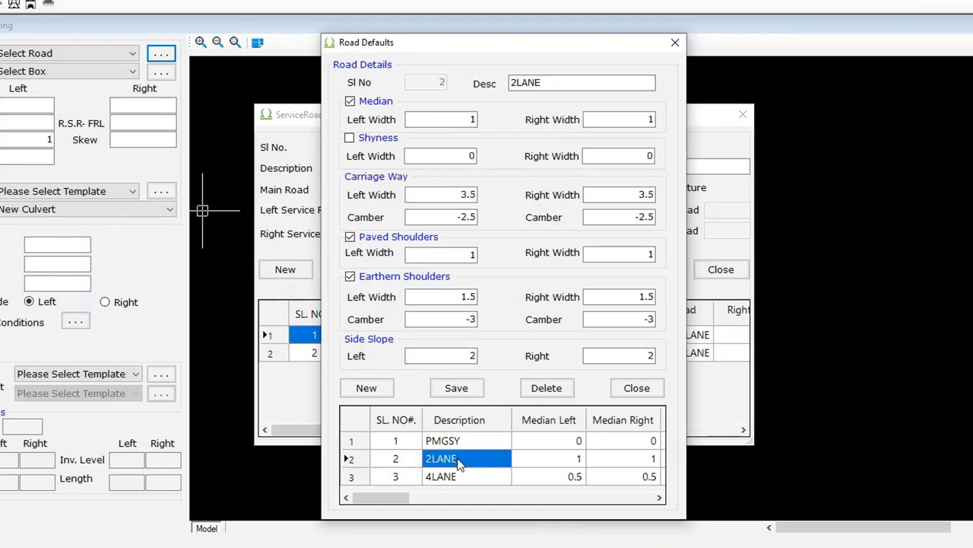
left_click(460, 477)
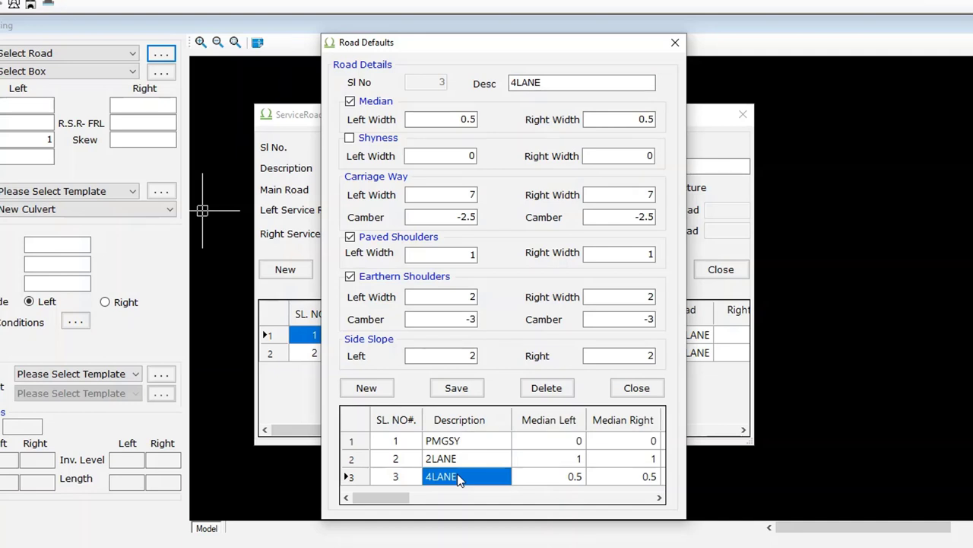
Save the 4LANE road defaults, leave the road setup and choose Serivce Road -1 as the road
left_click(455, 389)
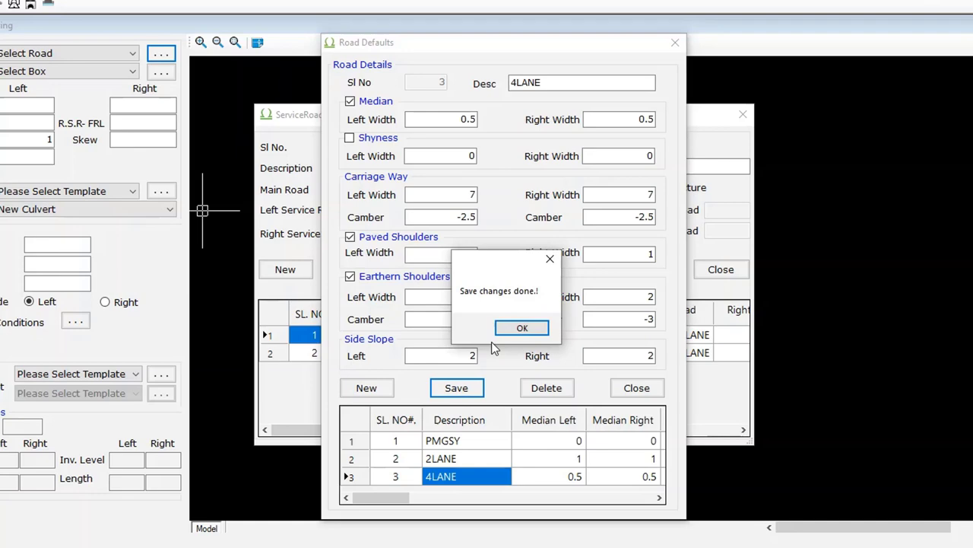
left_click(521, 328)
left_click(637, 388)
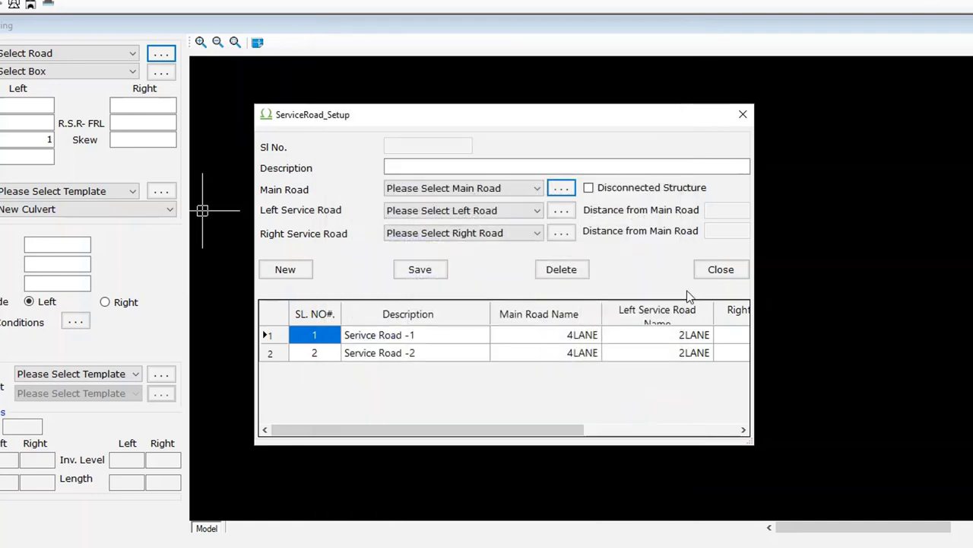
left_click(720, 269)
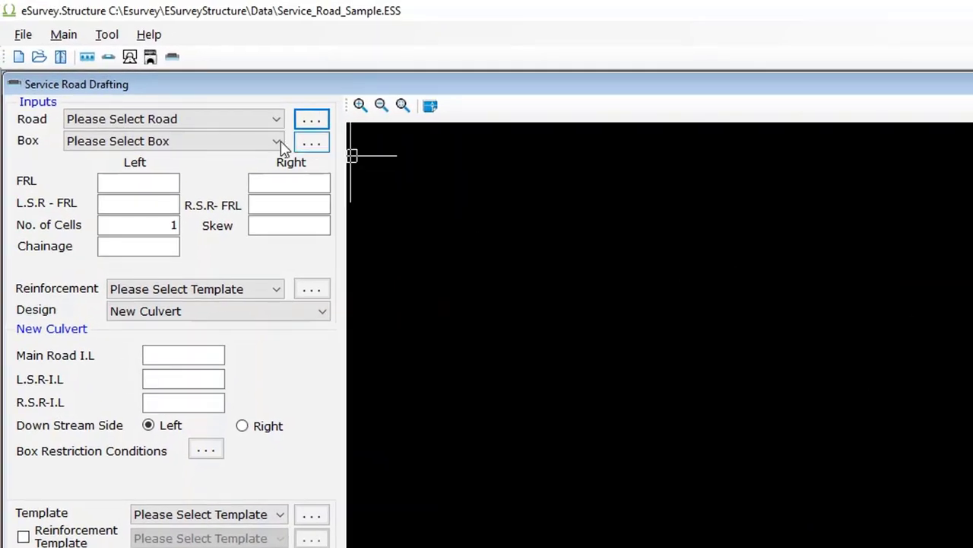
left_click(158, 120)
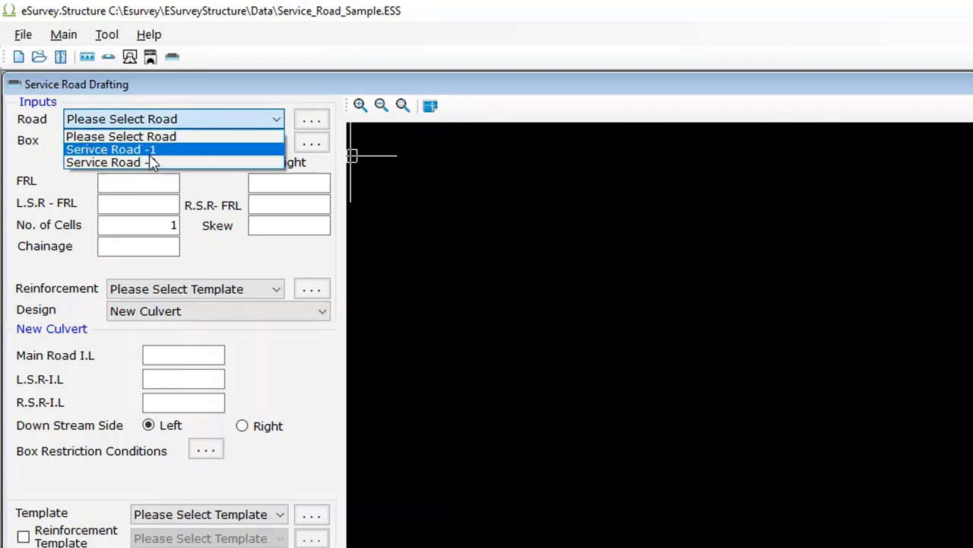
left_click(149, 153)
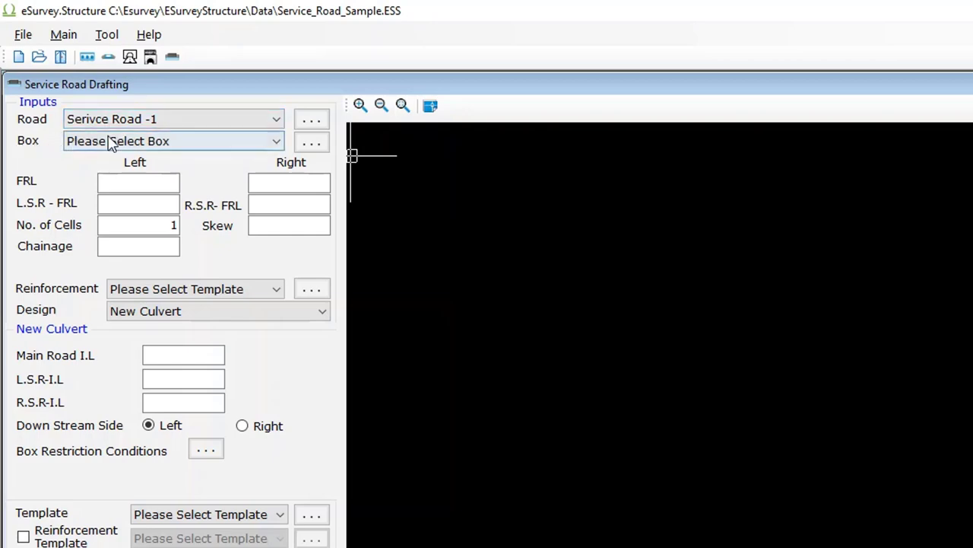
Open the main box details from the service road box setup and review Box 4m X 3m and Box 7m X 5m
left_click(114, 140)
left_click(311, 143)
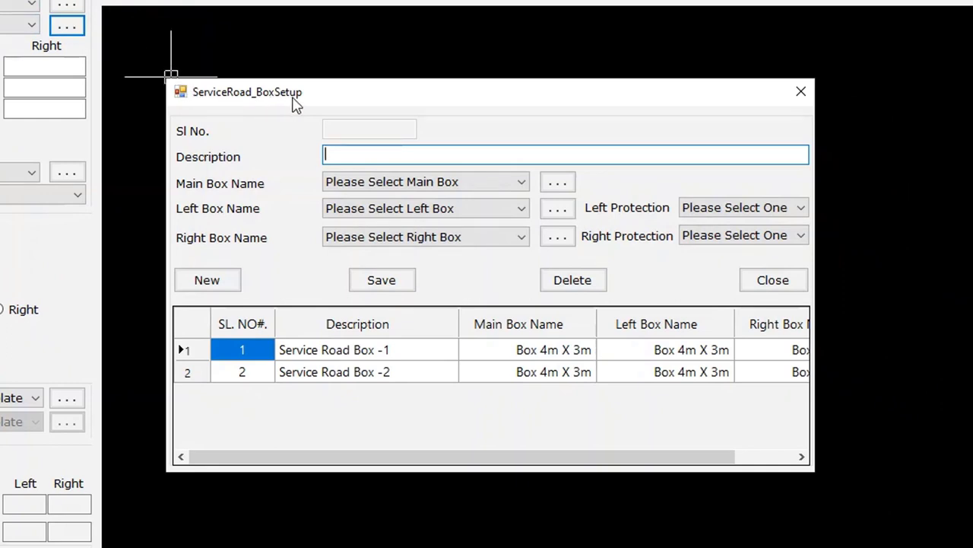
left_click(557, 183)
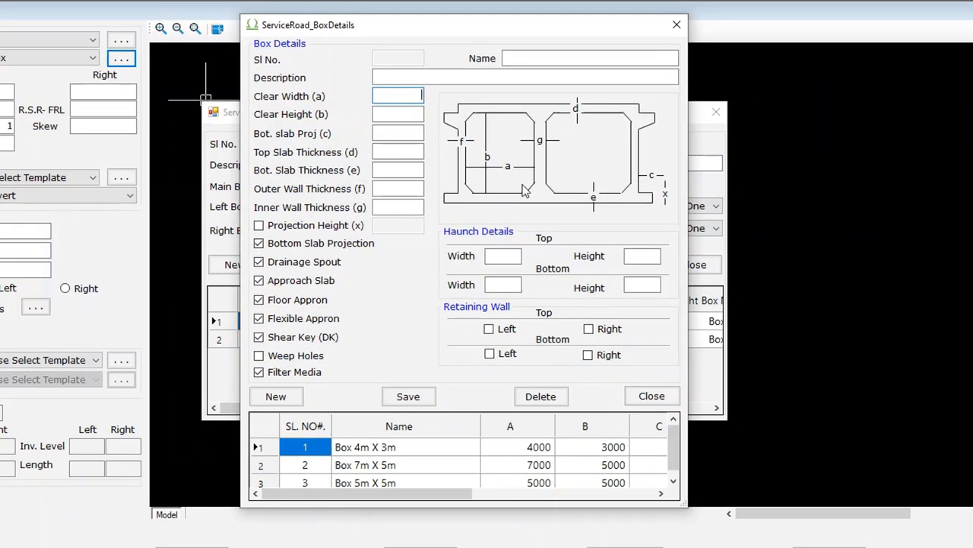
left_click(381, 447)
left_click(382, 465)
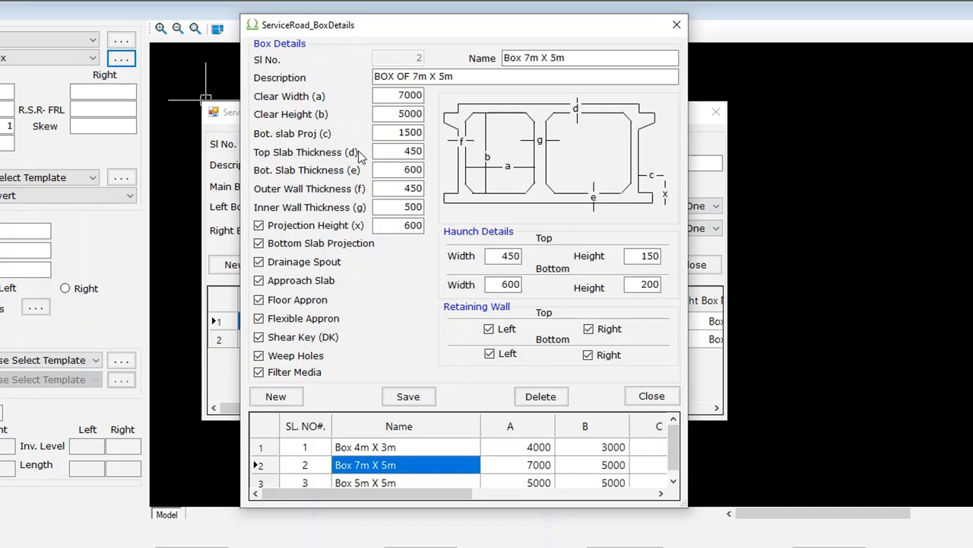
Save the Box 7m X 5m details, leave the box setup and choose Service Road Box -2 as the box
left_click(424, 397)
left_click(482, 314)
left_click(651, 396)
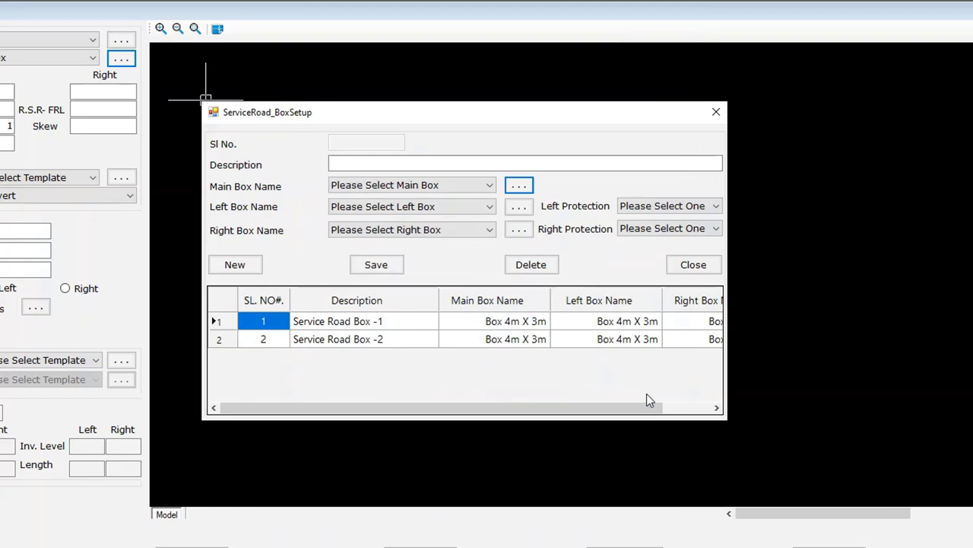
left_click(715, 267)
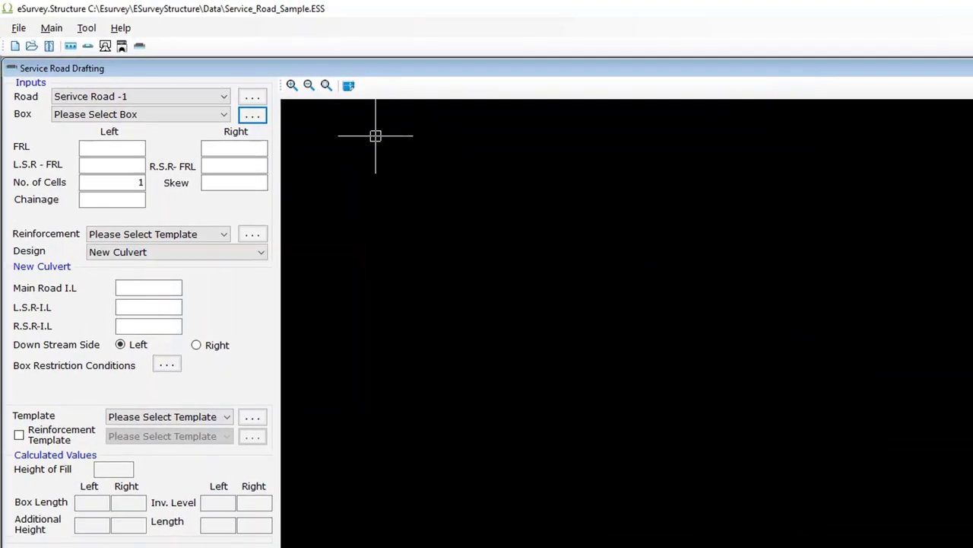
left_click(221, 115)
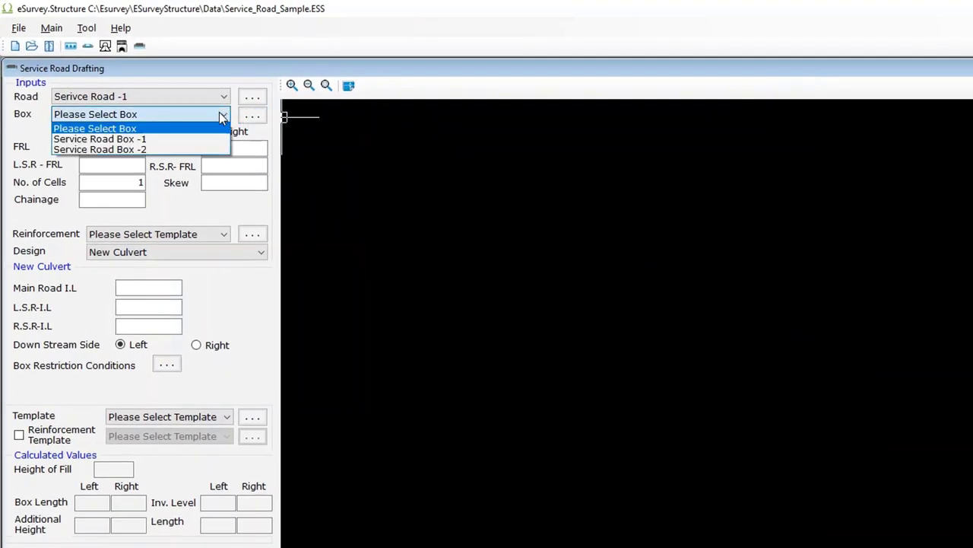
left_click(200, 149)
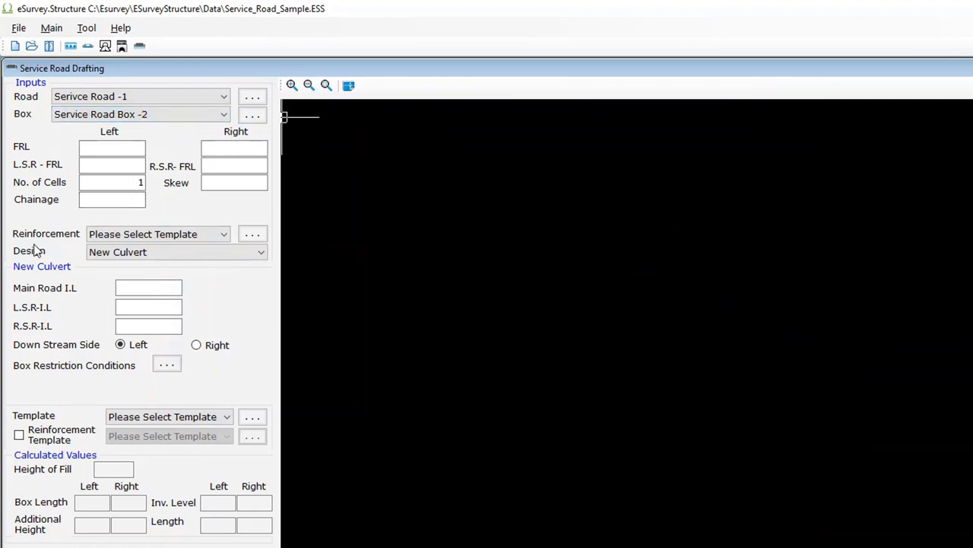
Open the main box reinforcement details from the reinforcement setup and look at the Box 5m X 5m entry
left_click(251, 235)
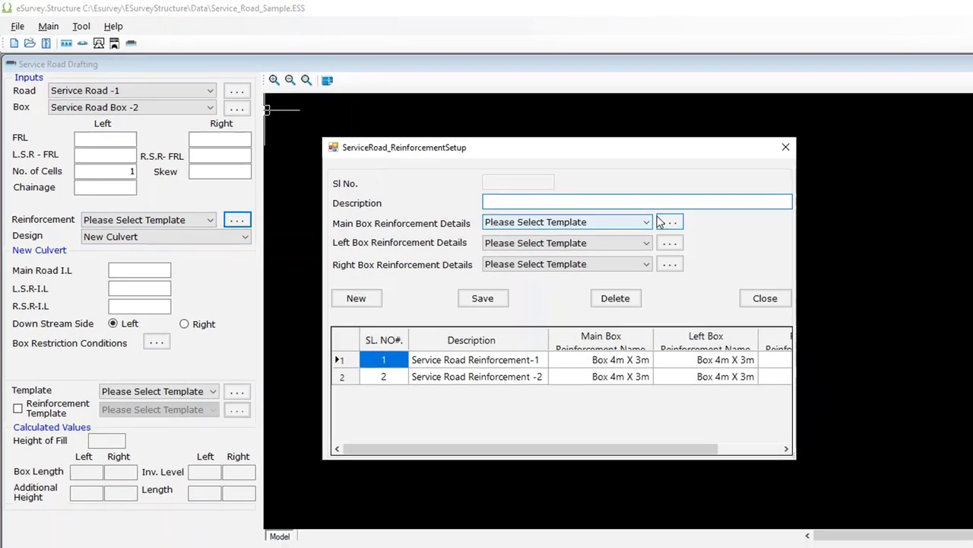
left_click(670, 222)
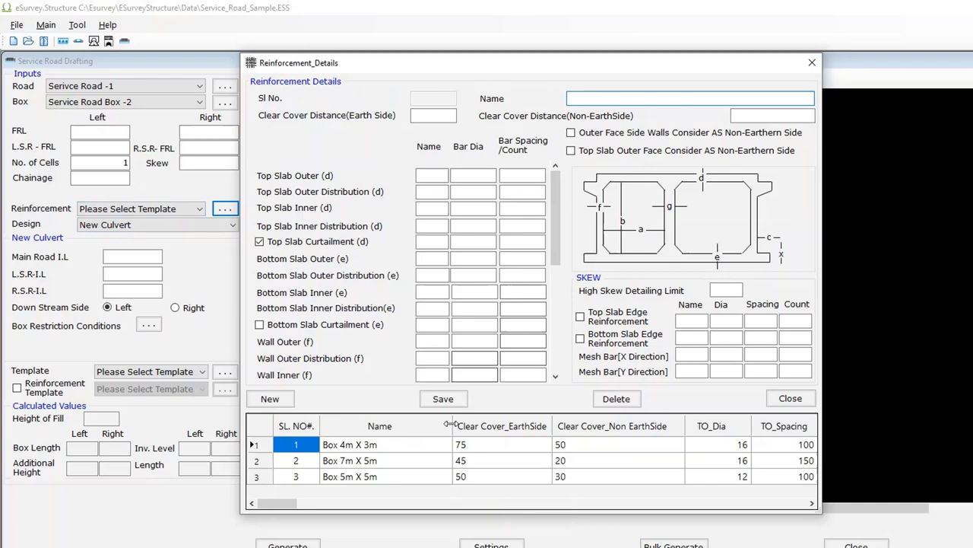
left_click(462, 472)
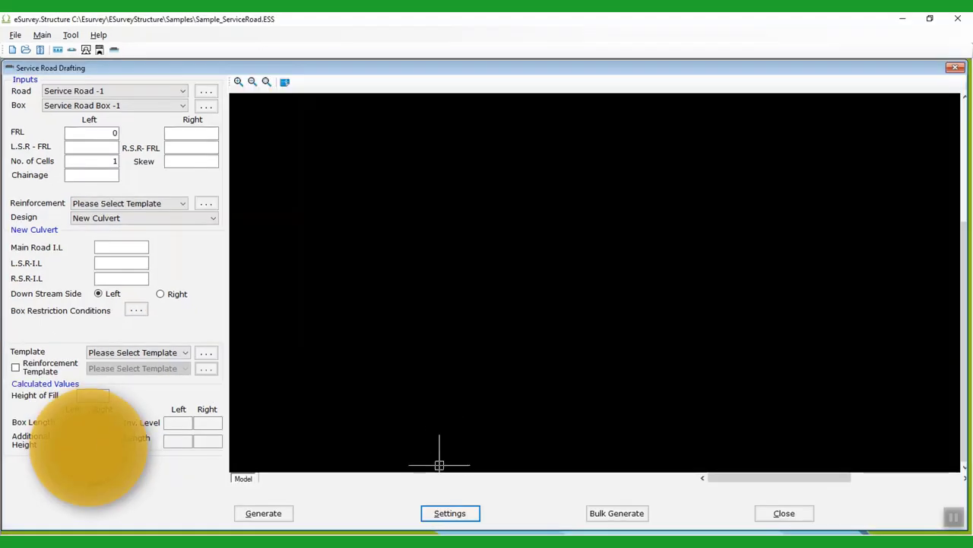
Open the layer settings from the service road settings and inspect the layers' colour, hatch, material, scale, line type and line weight
left_click(450, 514)
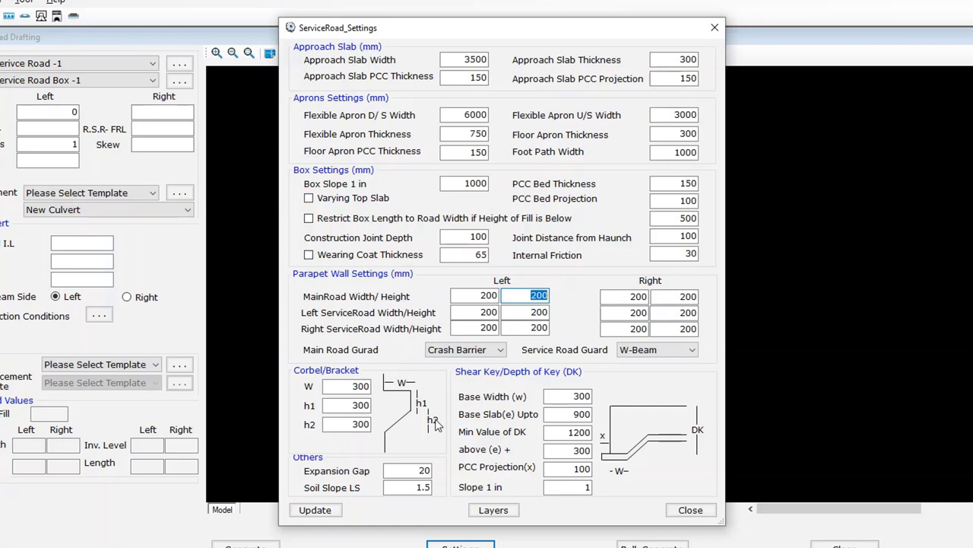
left_click(494, 512)
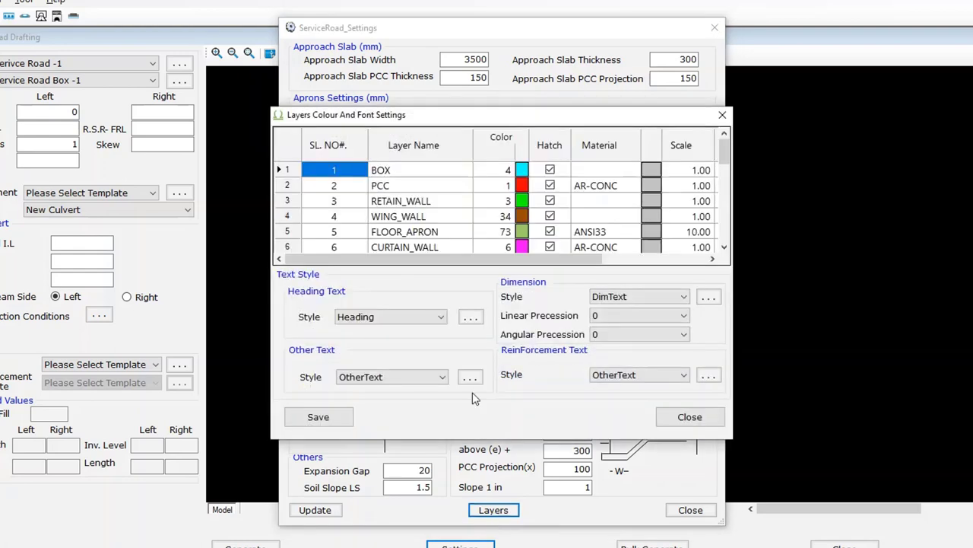
left_click_drag(480, 258, 592, 263)
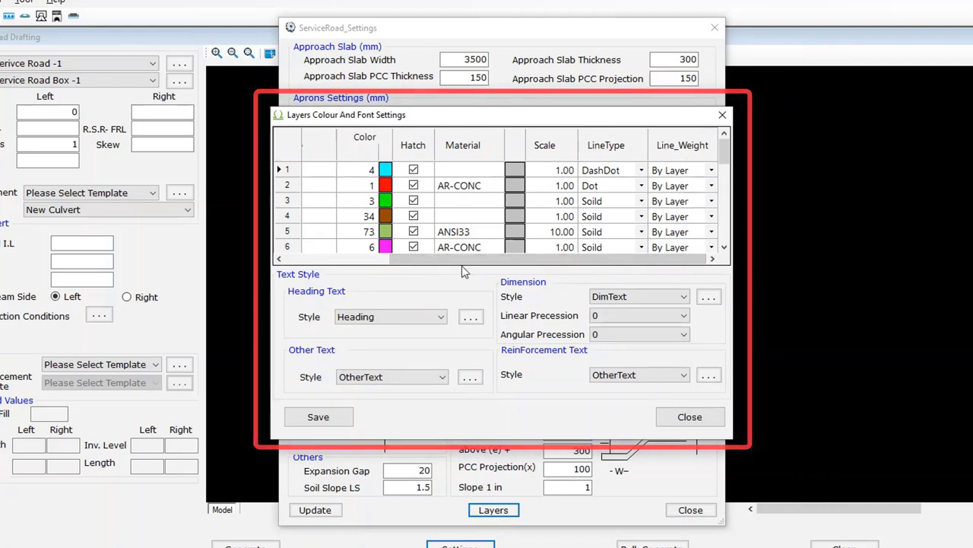
Examine the heading text style choices and the dimension style and precision options in the layer settings
left_click(375, 318)
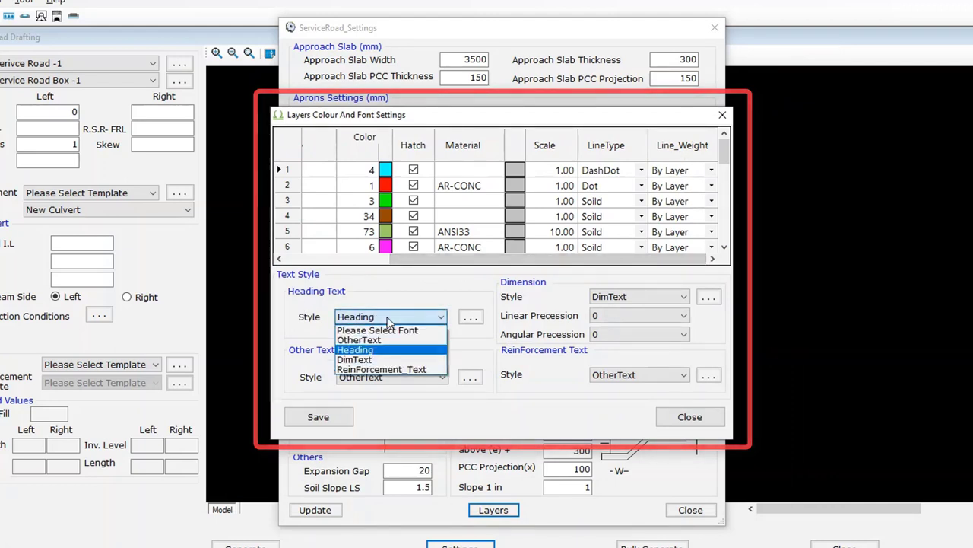
left_click(388, 320)
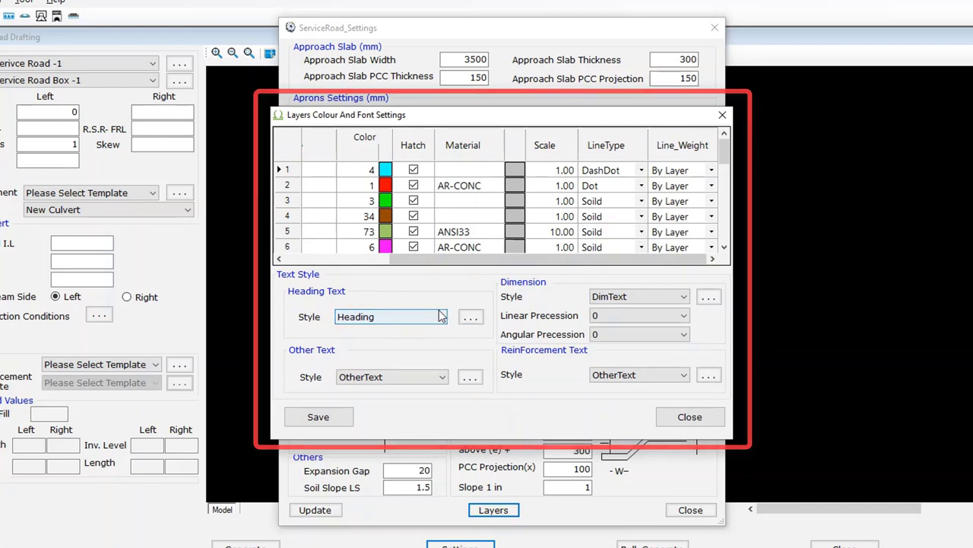
left_click(616, 301)
left_click(601, 345)
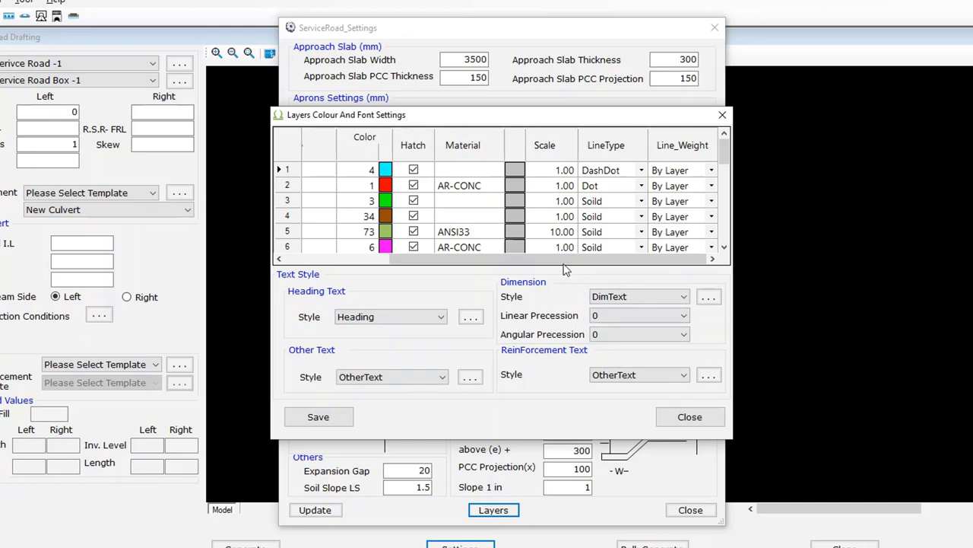
left_click_drag(565, 259, 460, 258)
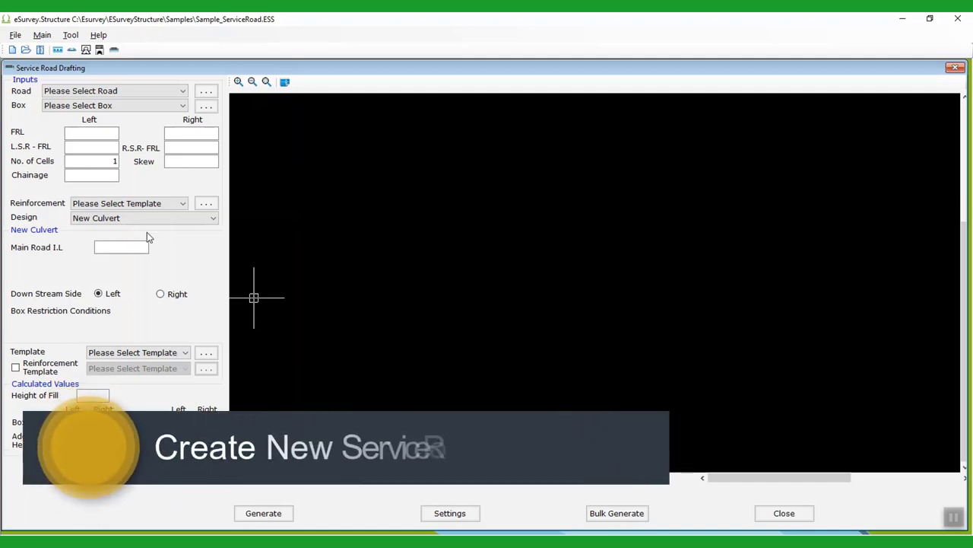
Select Service Road -2 as the road and Service Road Box -2 as the box for the new culvert
left_click(62, 92)
left_click(69, 122)
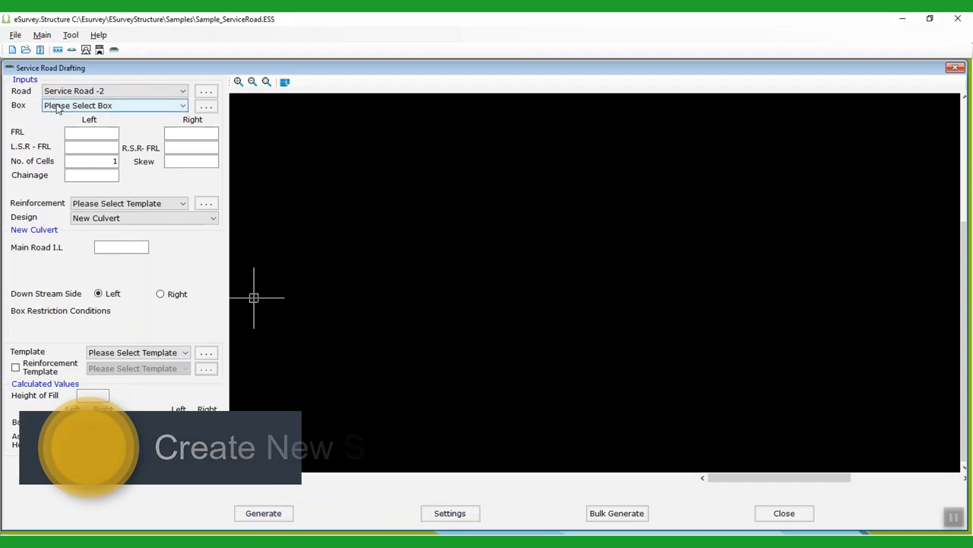
left_click(57, 106)
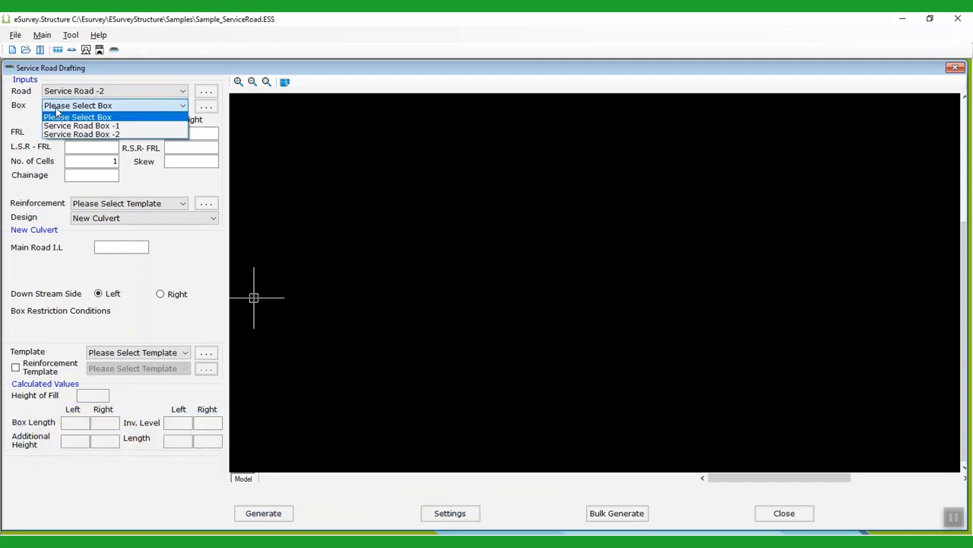
left_click(73, 134)
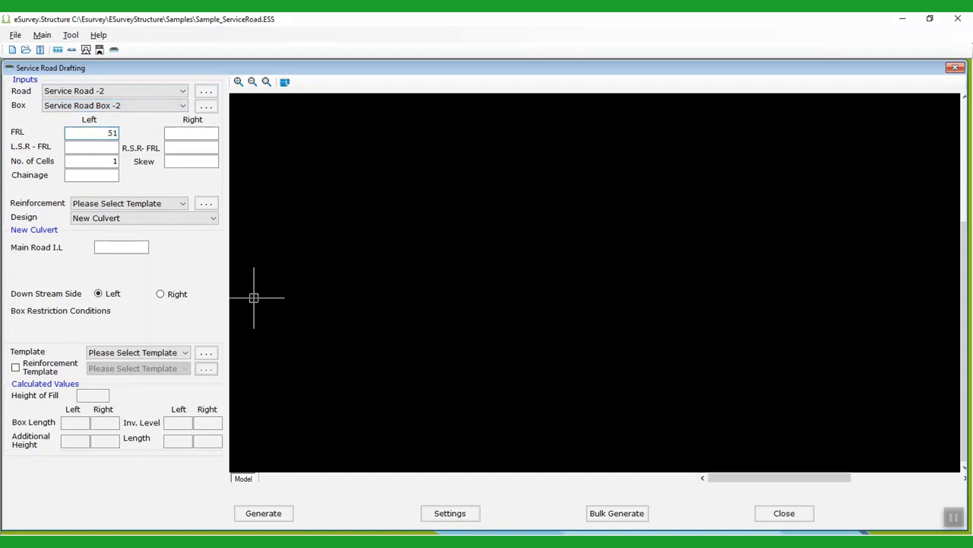
Enter an FRL of 510 on both sides, L.S.R - FRL 508, R.S.R - FRL 509 and chainage 1+300
type("510")
key("Tab")
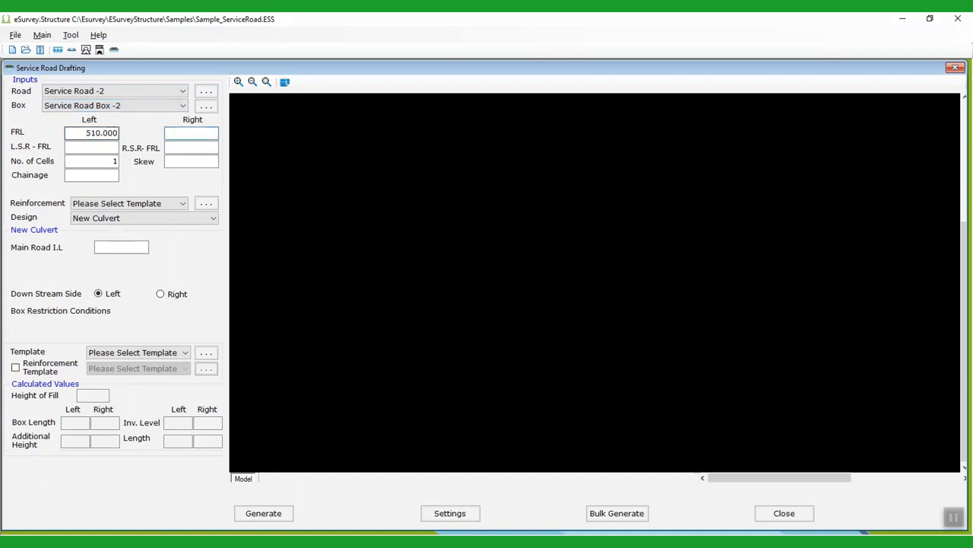
type("510")
left_click(85, 146)
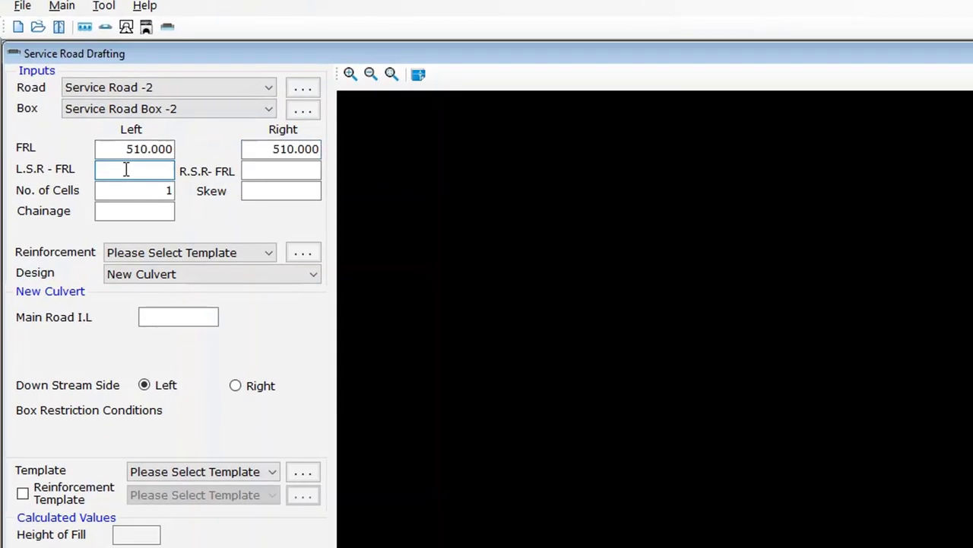
left_click(258, 167)
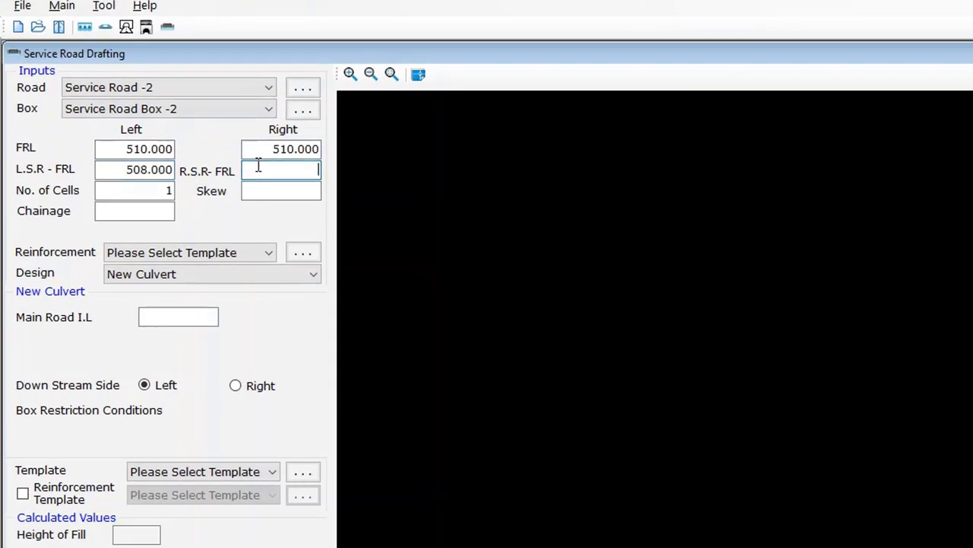
left_click(166, 212)
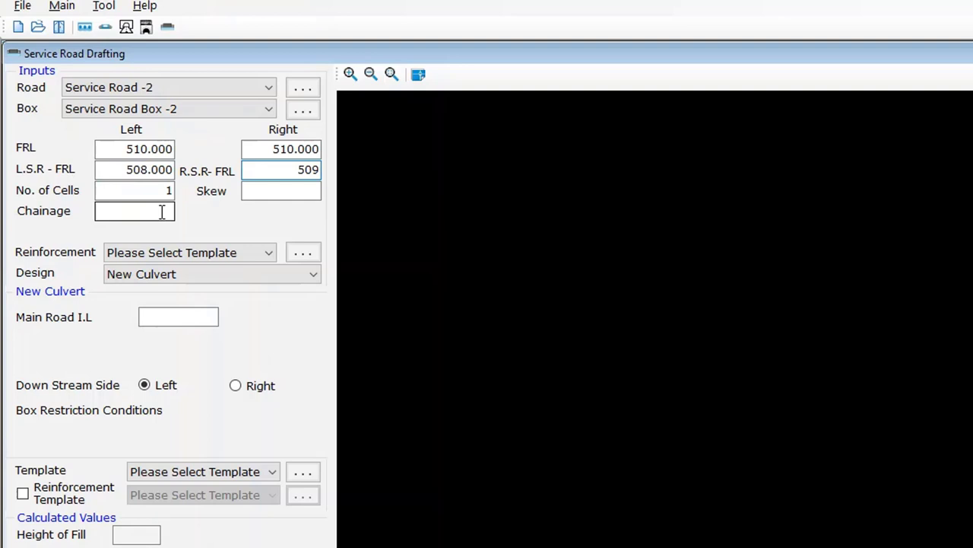
type("1+300")
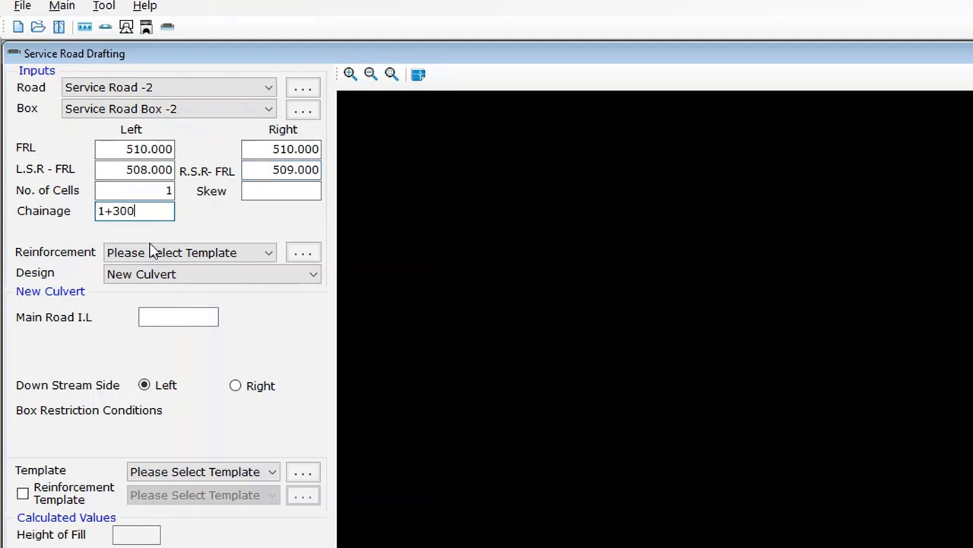
Assign the Service Road Reinforcement template to the new culvert and set the Main Road I.L to 504
left_click(169, 253)
left_click(163, 283)
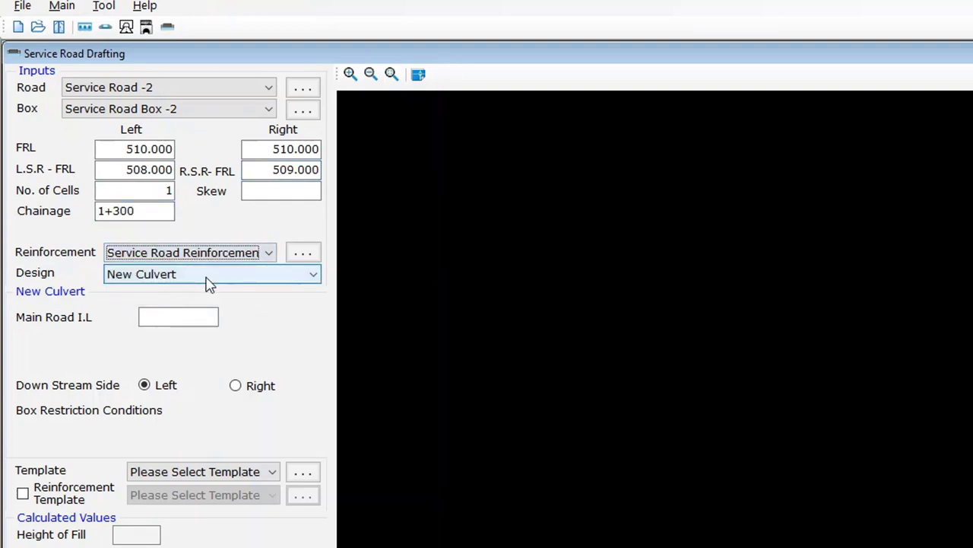
left_click(188, 316)
type("5")
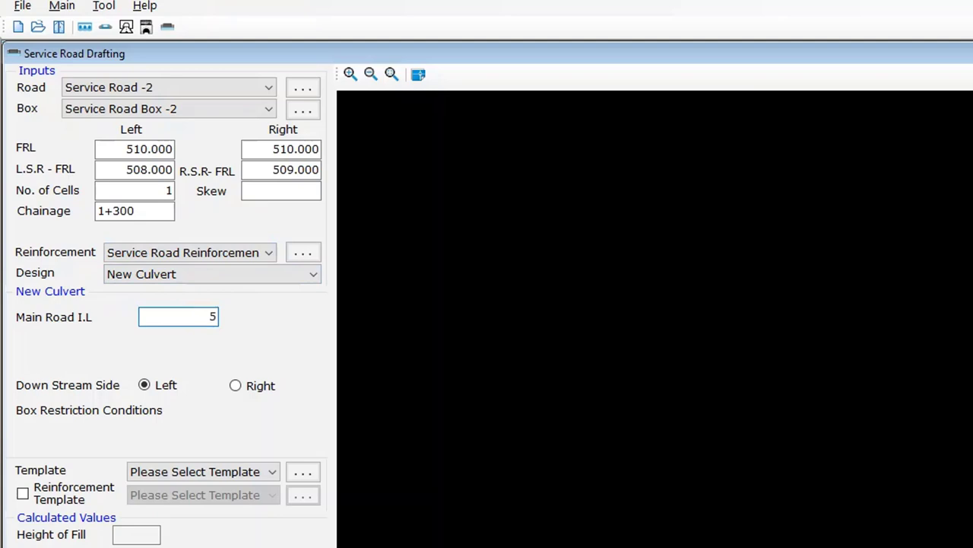
type("04")
key("Tab")
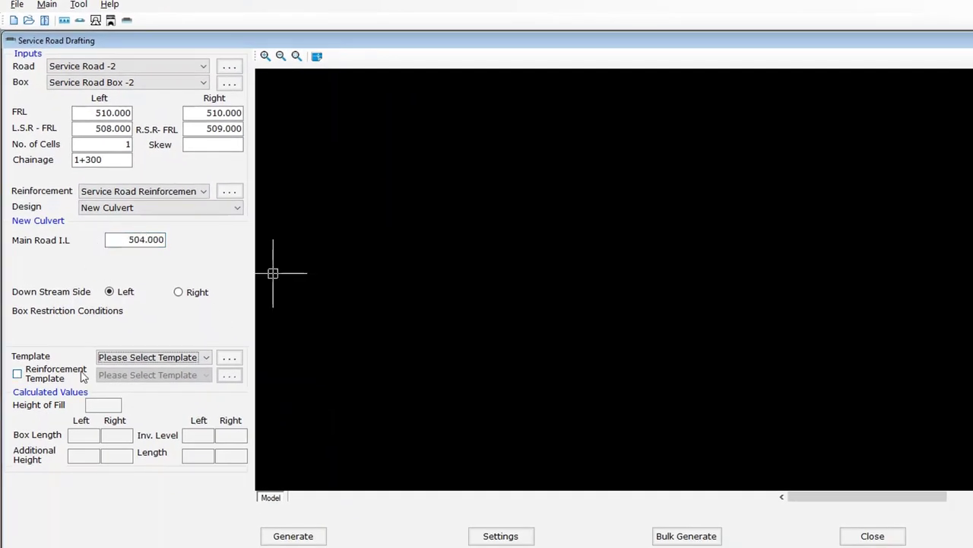
Choose the A1 drawing template, generate the culvert drawing and inspect it
left_click(153, 357)
left_click(156, 382)
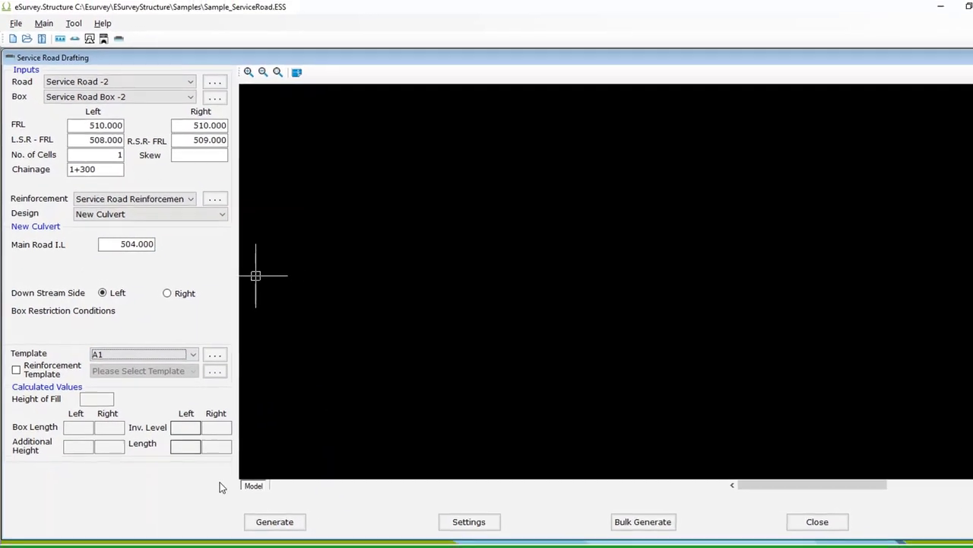
left_click(272, 522)
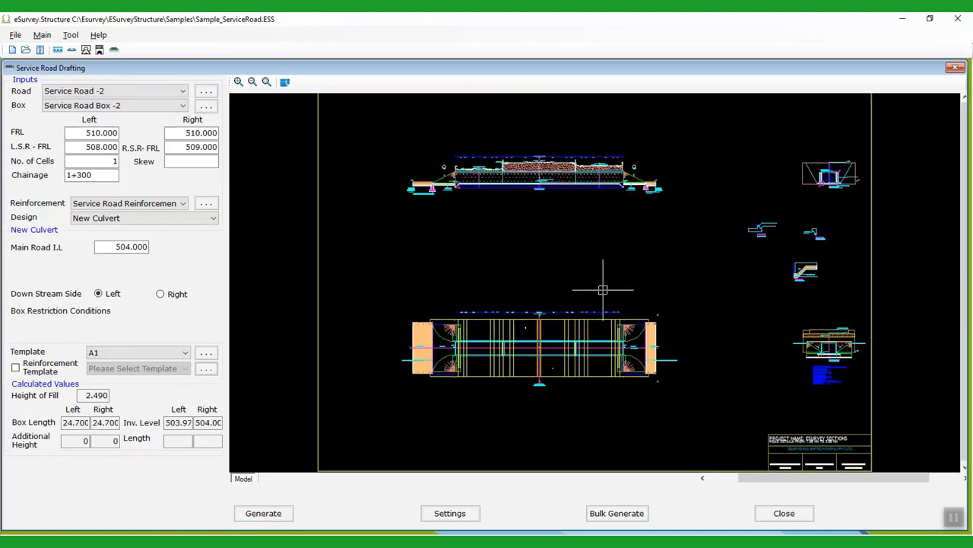
scroll(603, 290, "up", 3)
scroll(542, 362, "down", 3)
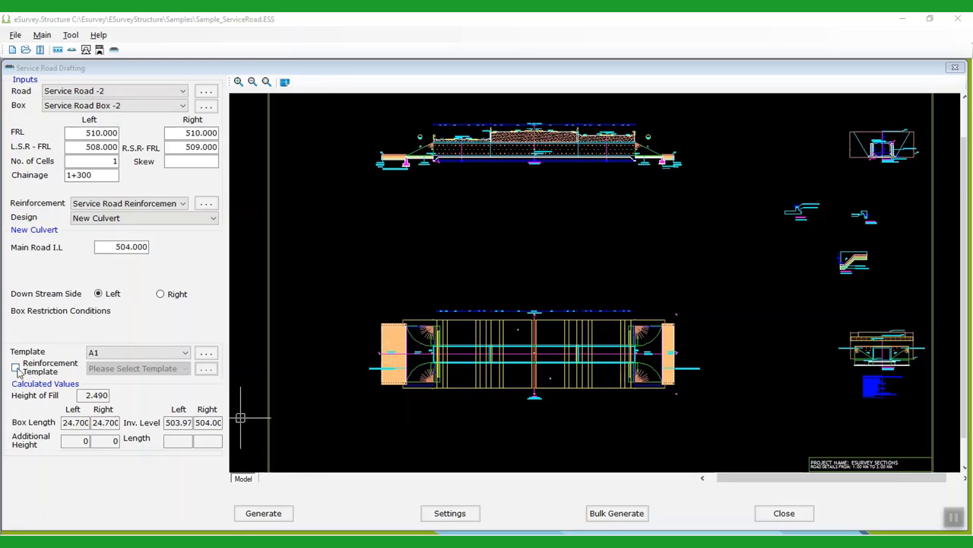
Enable the reinforcement template, choose RES A2 and regenerate the culvert drawing with its reinforcement details
left_click(16, 368)
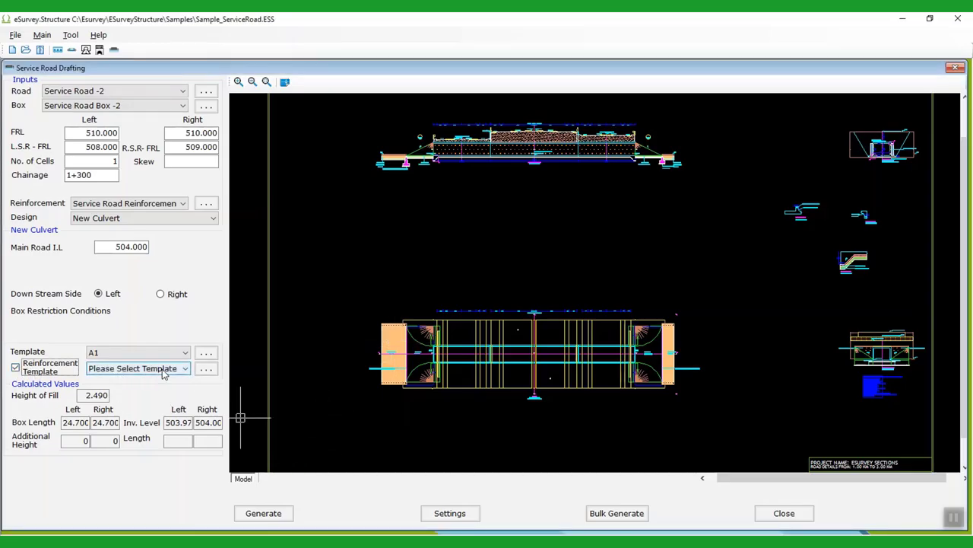
left_click(162, 370)
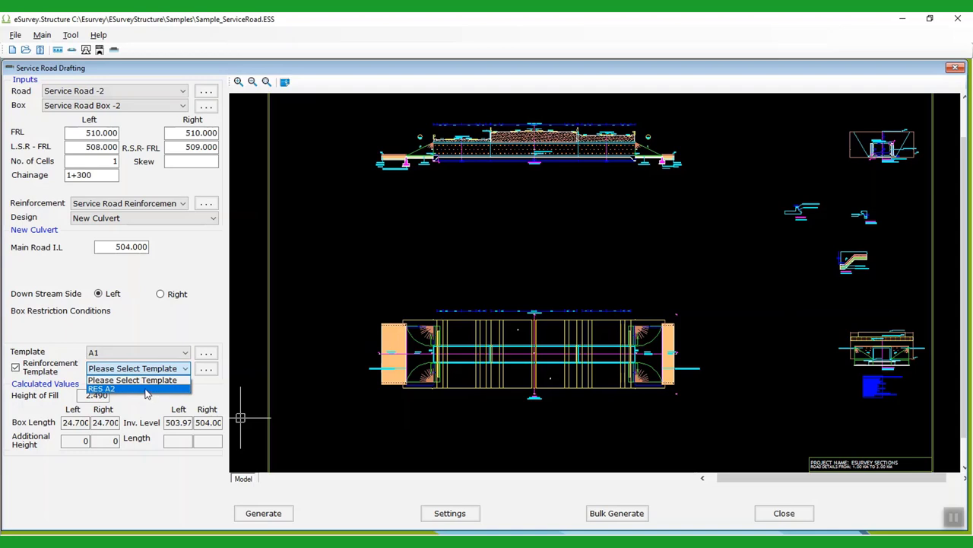
left_click(147, 389)
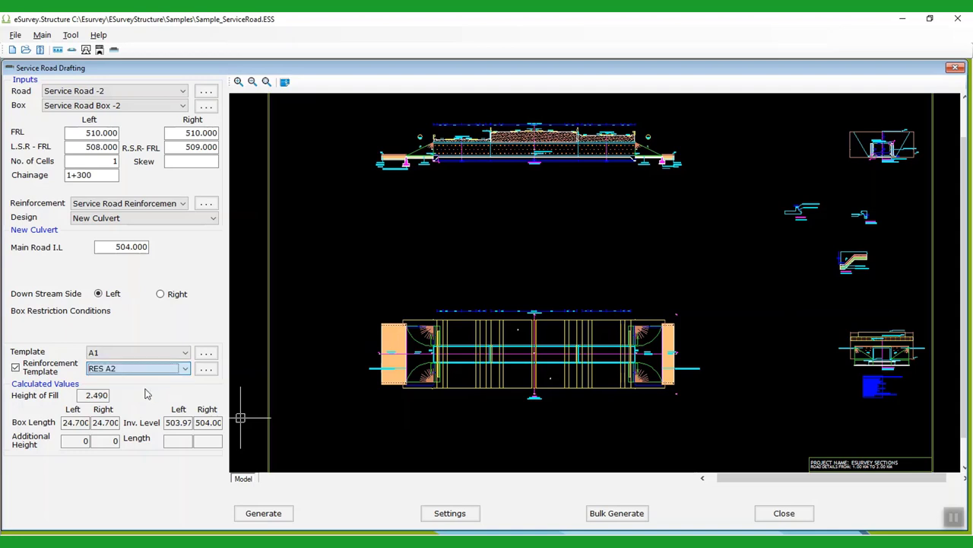
left_click(268, 514)
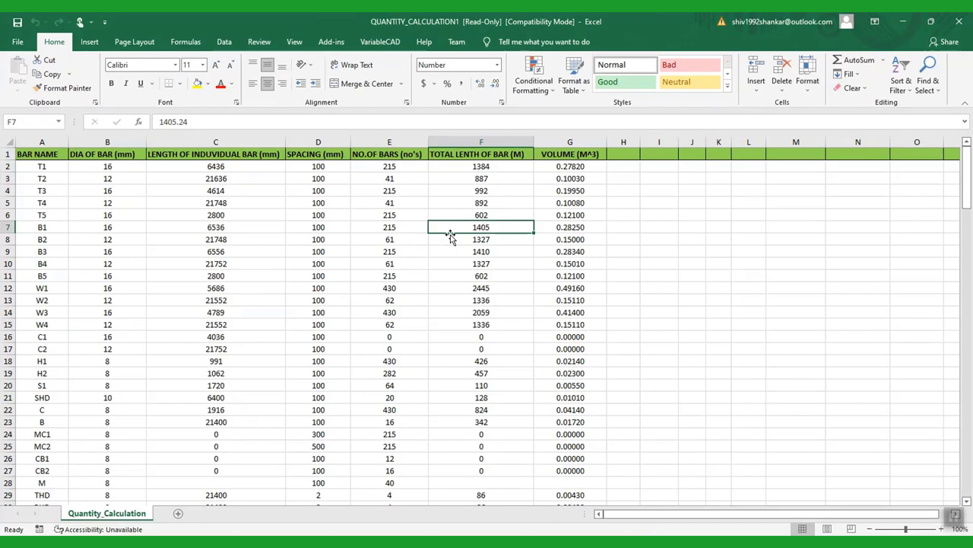
Look through the bar quantity calculation spreadsheet in Excel and return to the service road drafting in eSurvey Structure
scroll(450, 232, "down", 7)
scroll(450, 232, "down", 1)
scroll(444, 284, "up", 8)
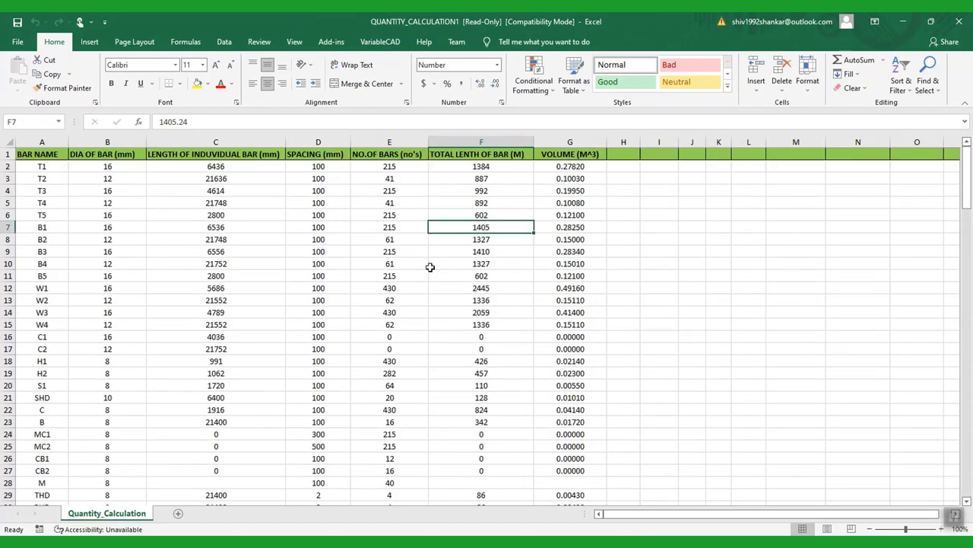
key("alt+Tab")
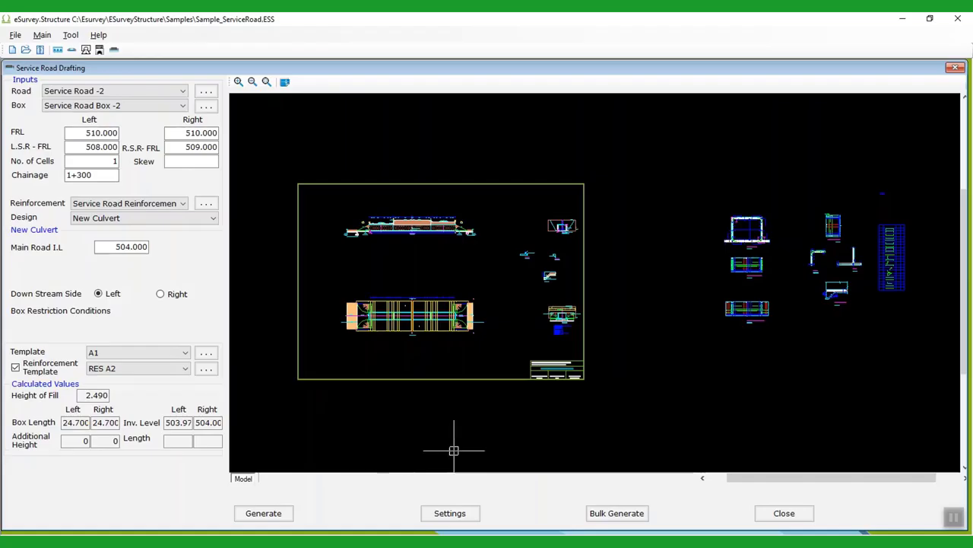
Export the generated culvert drawing as a DWG file named sampe in the Service road sample folder
left_click(285, 82)
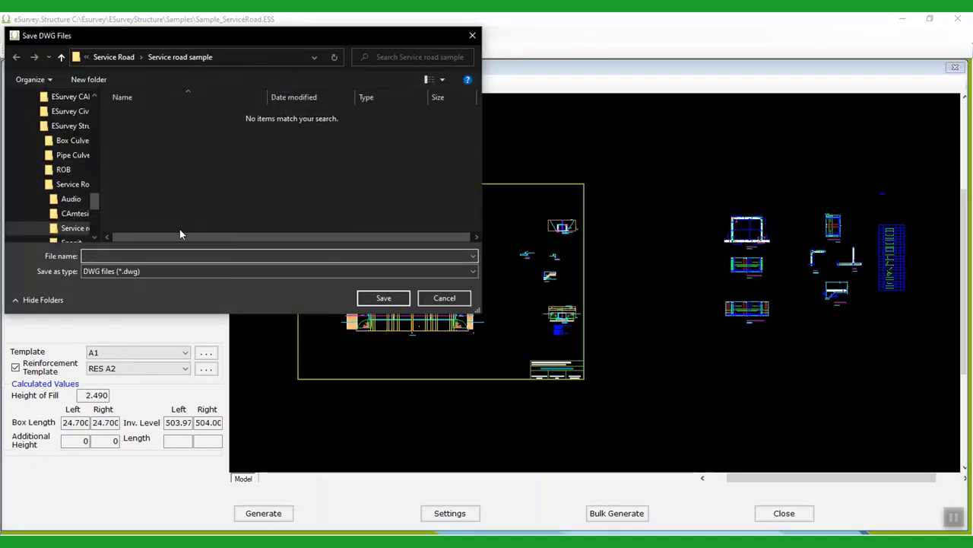
type("sampe")
left_click(382, 297)
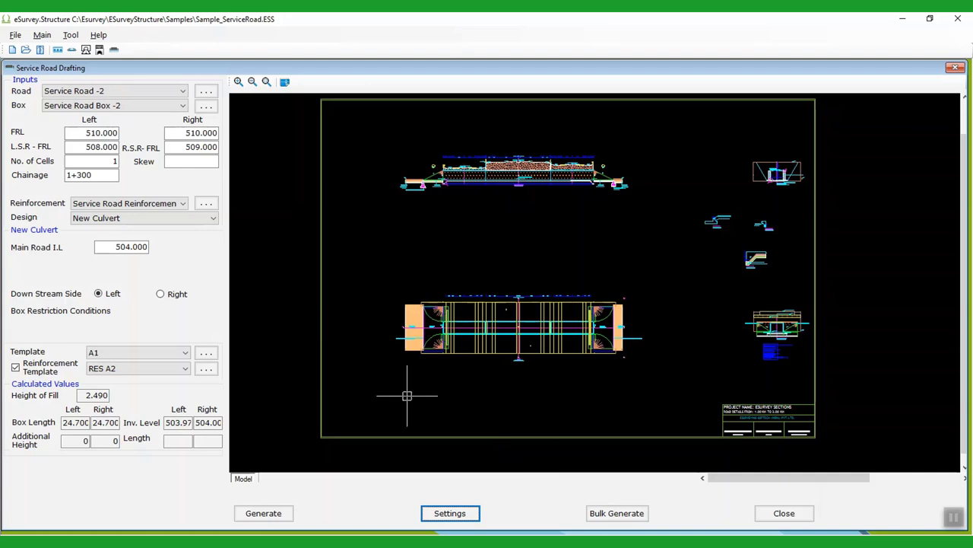
Open bulk generation for new culverts, view its Excel input template and return to the import dialog
left_click(618, 515)
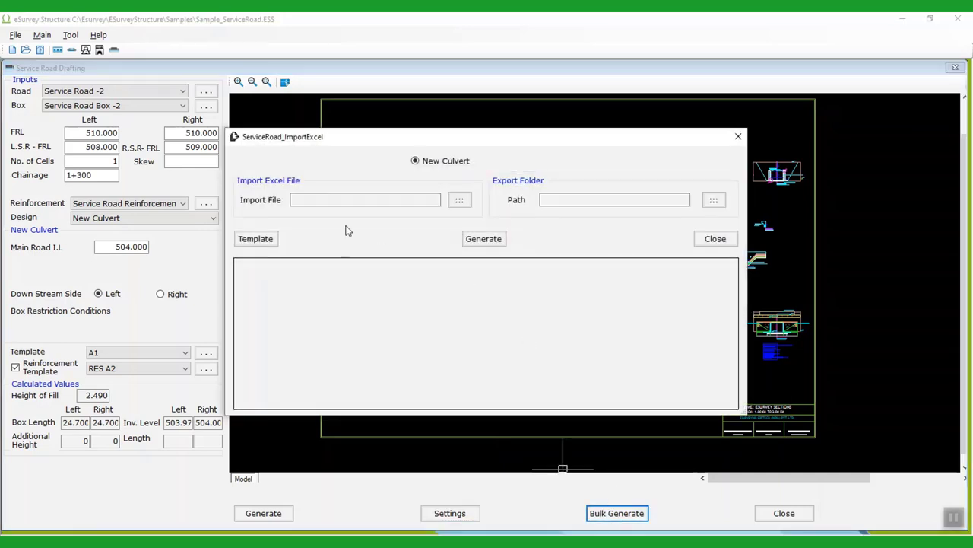
left_click(259, 239)
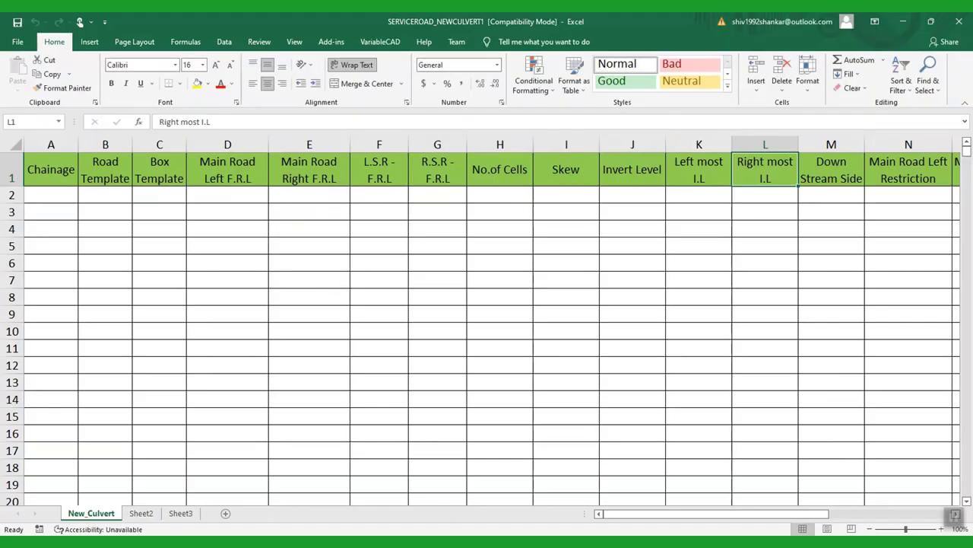
left_click(374, 509)
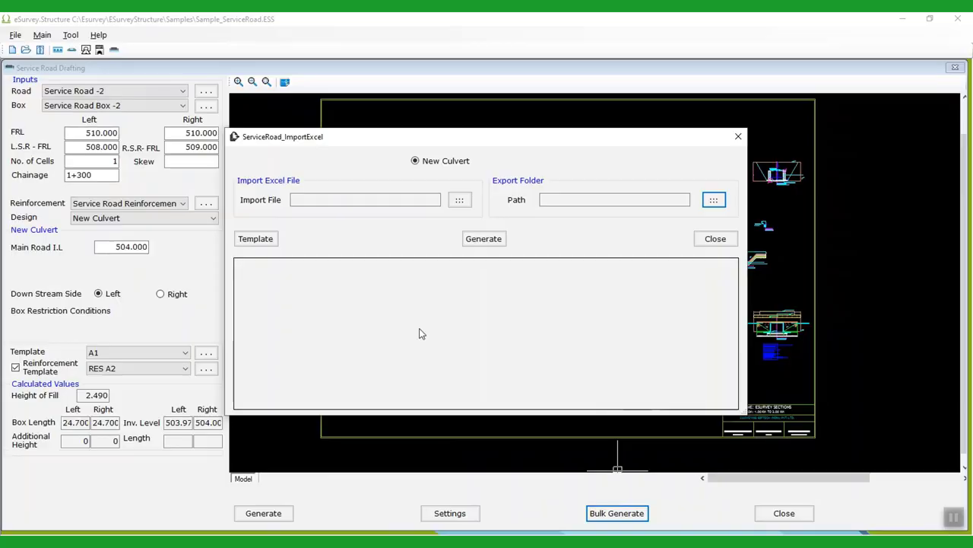
Import the culvert data from SERVICEROAD_NEWCULVERT1.xlsx for bulk generation
left_click(460, 201)
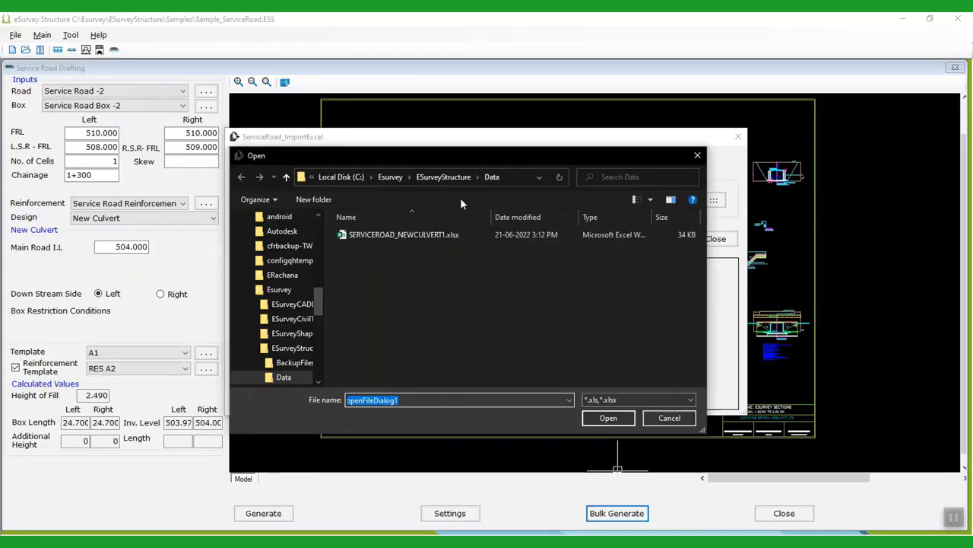
left_click(390, 236)
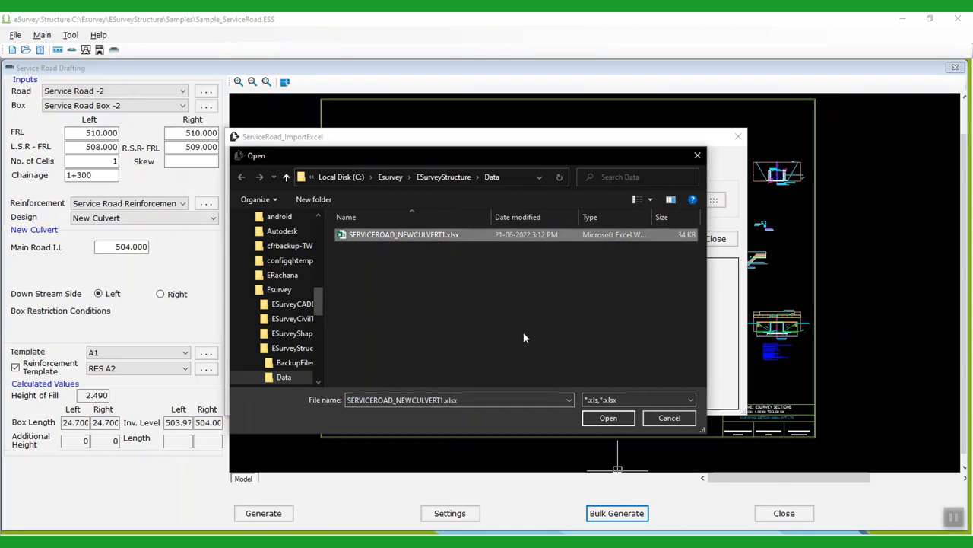
left_click(601, 418)
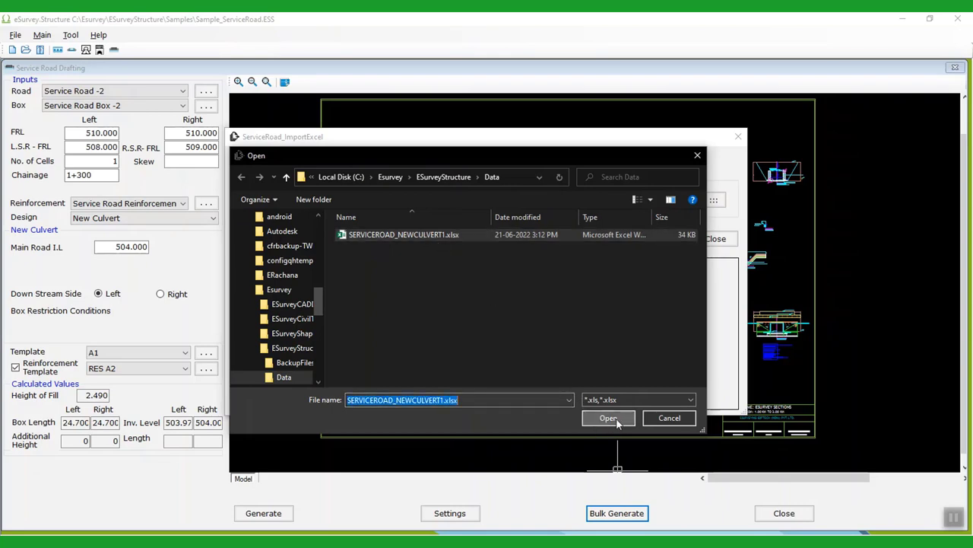
left_click(616, 418)
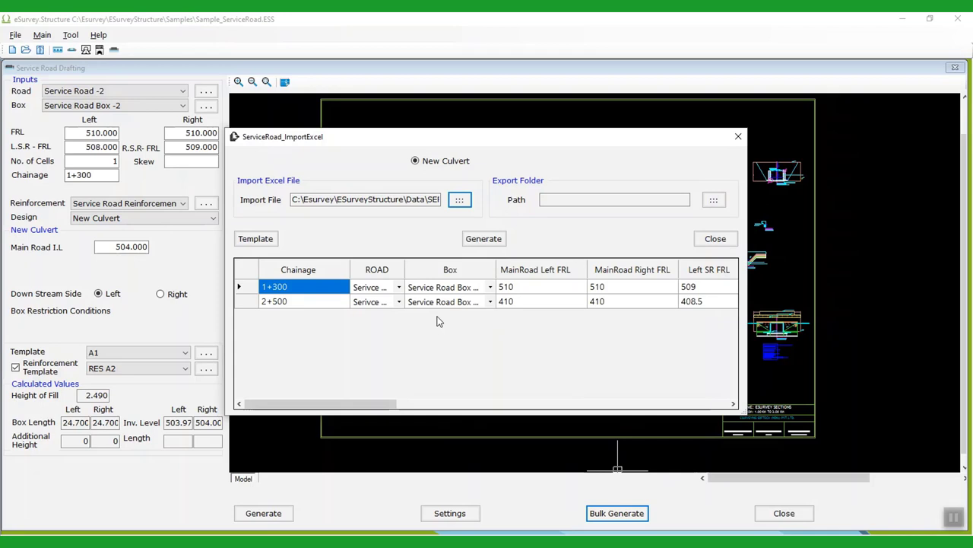
Set the desktop folder Servide Road Sample as the export folder for the bulk drawings
left_click(713, 200)
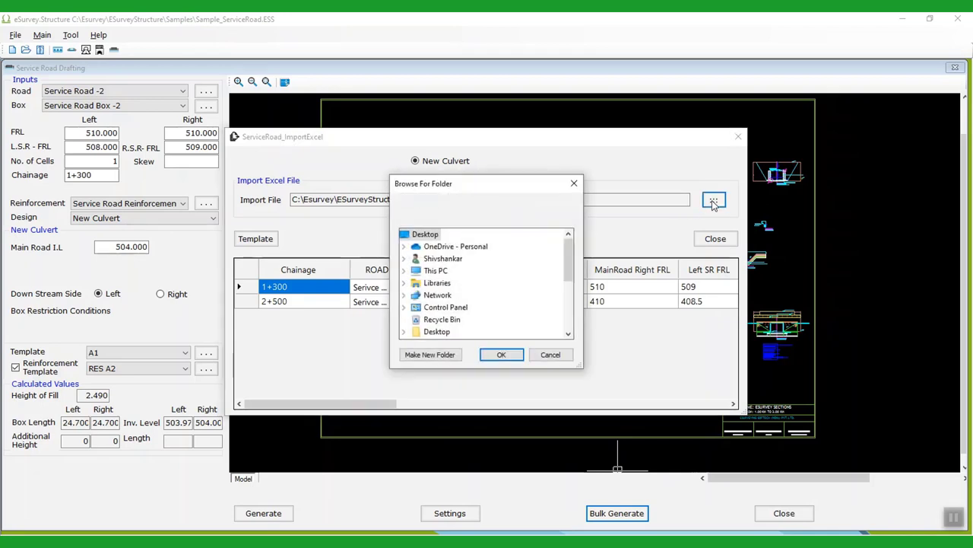
scroll(467, 302, "down", 10)
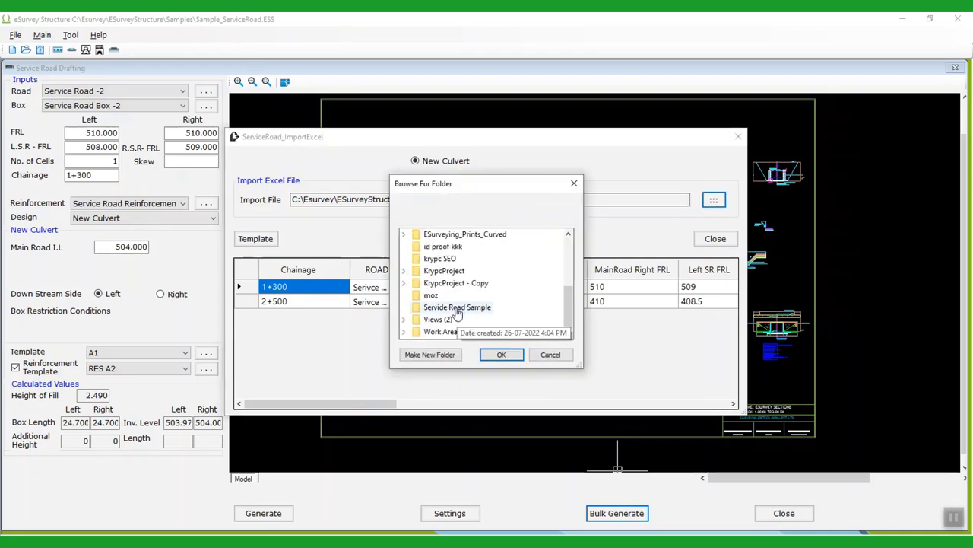
left_click(457, 307)
left_click(501, 354)
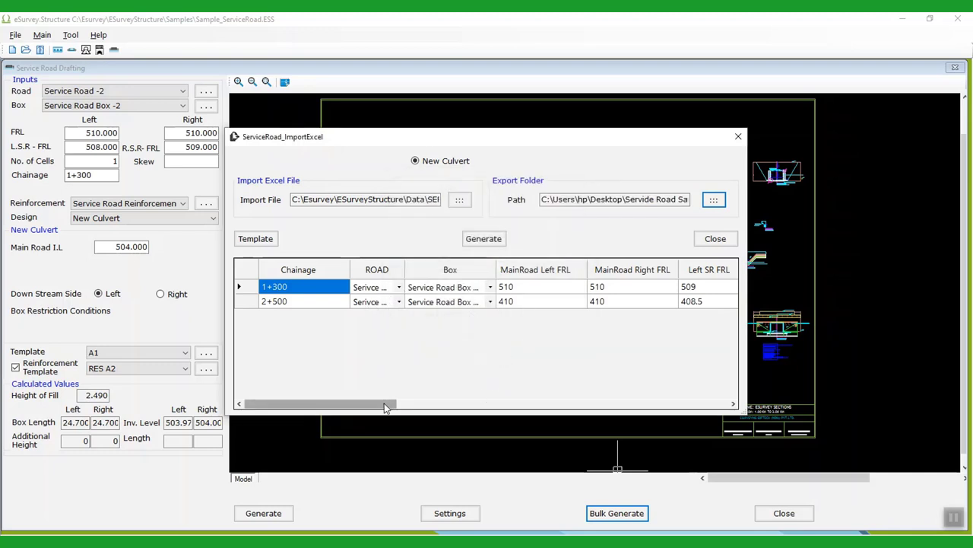
Check the main road right FRL and left SR FRL for chainage 1+300, and generate the imported culvert drawings in bulk
left_click_drag(386, 406, 429, 405)
left_click(478, 286)
left_click(478, 286)
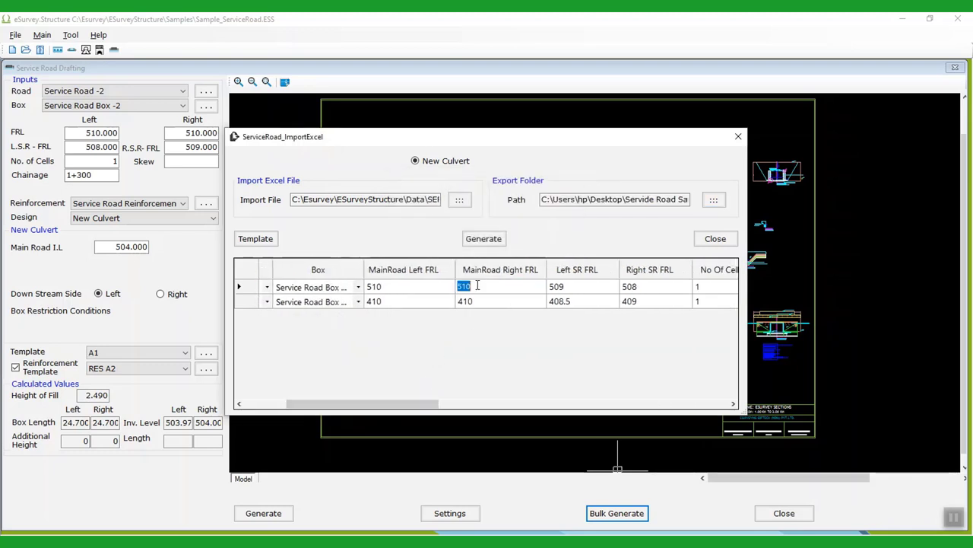
left_click(570, 286)
left_click(561, 285)
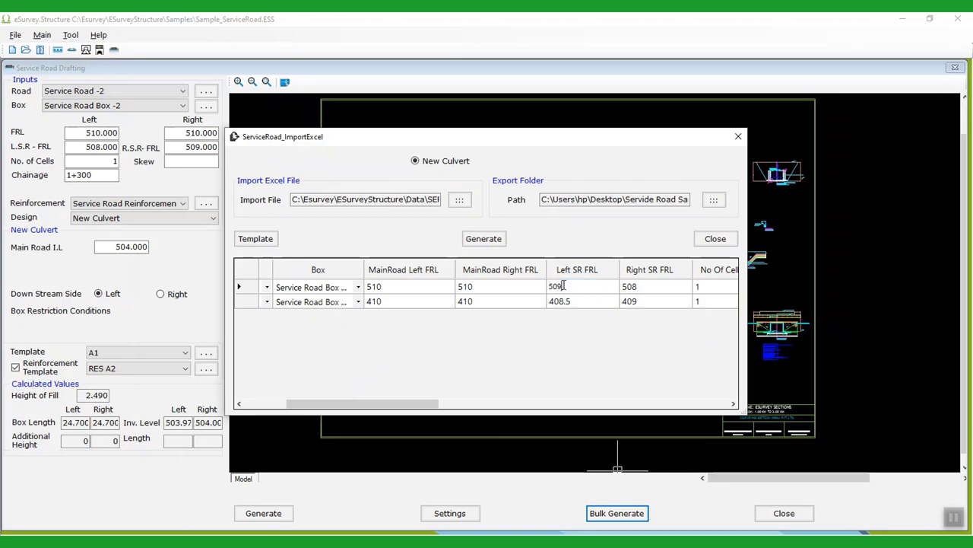
left_click(481, 290)
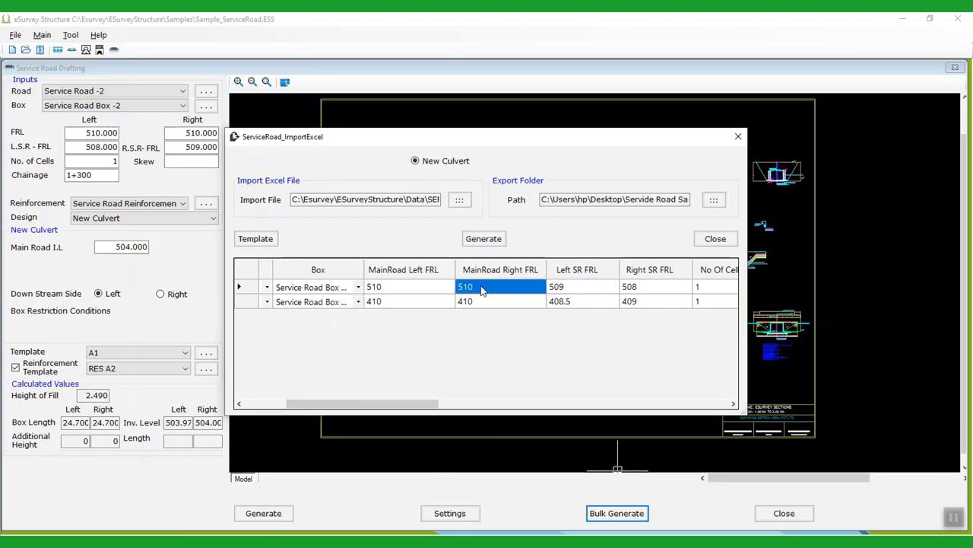
left_click(487, 240)
key("Return")
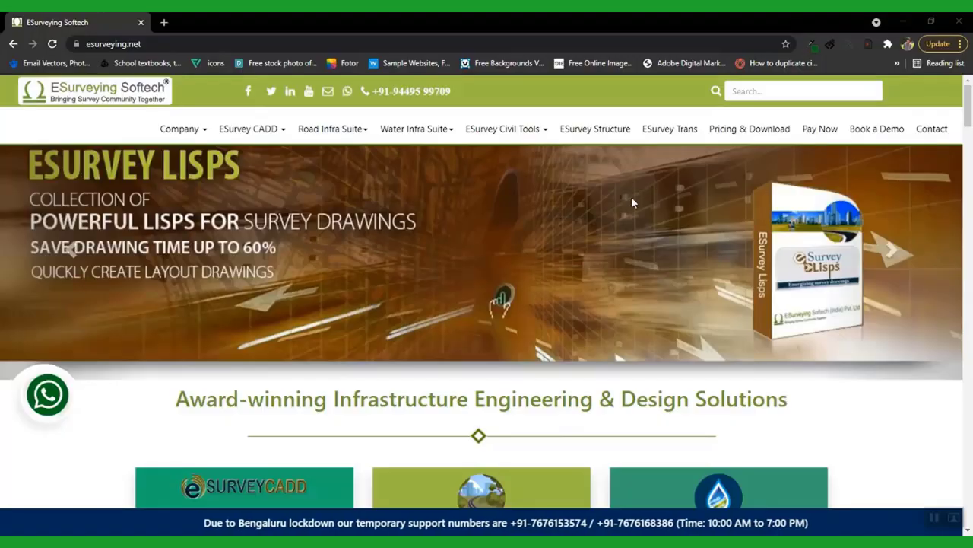
Switch to the ESurveying Softech website in the browser and open the demo booking form
left_click(869, 134)
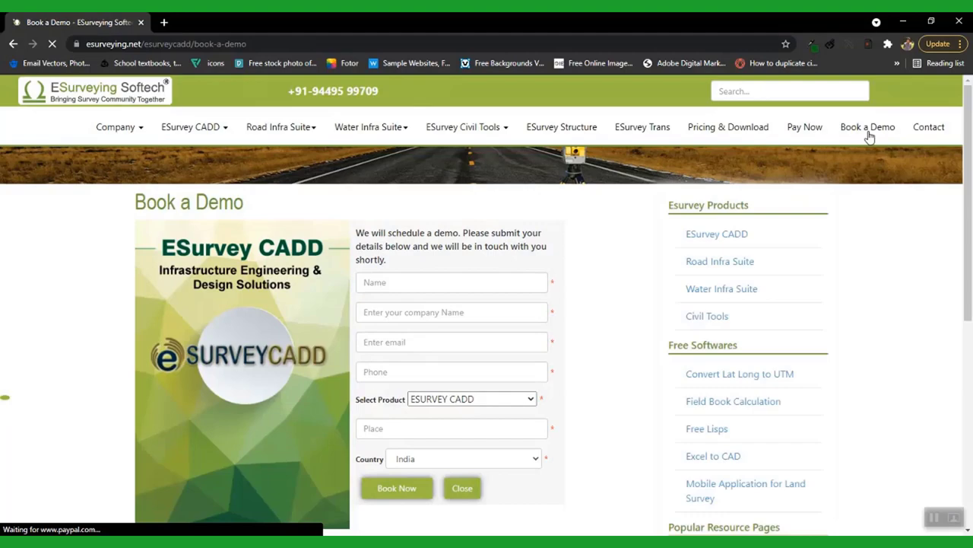